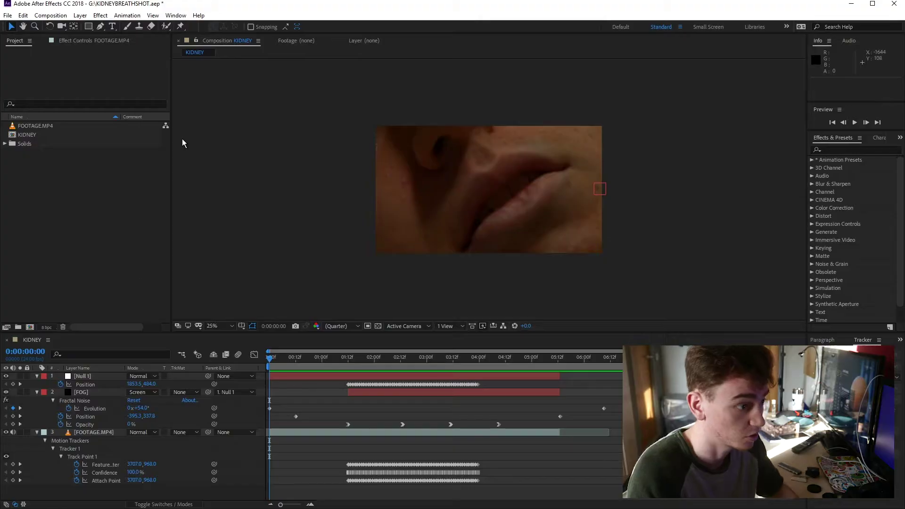
Step: Create a composition named VFX QUICKIE - BREATH using the HDTV 1080 24 preset with a 10-second duration
key("ctrl+n")
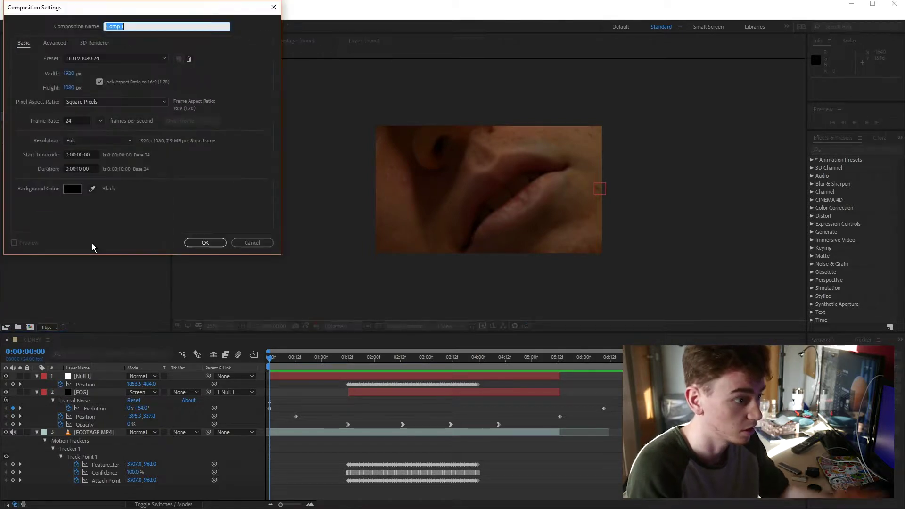
type("VFX QUICKIE - BREATH")
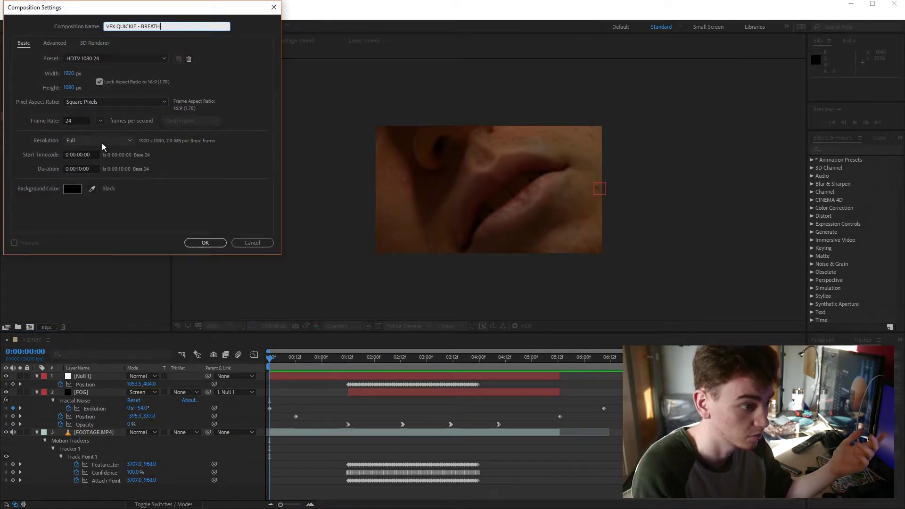
left_click_drag(115, 8, 190, 29)
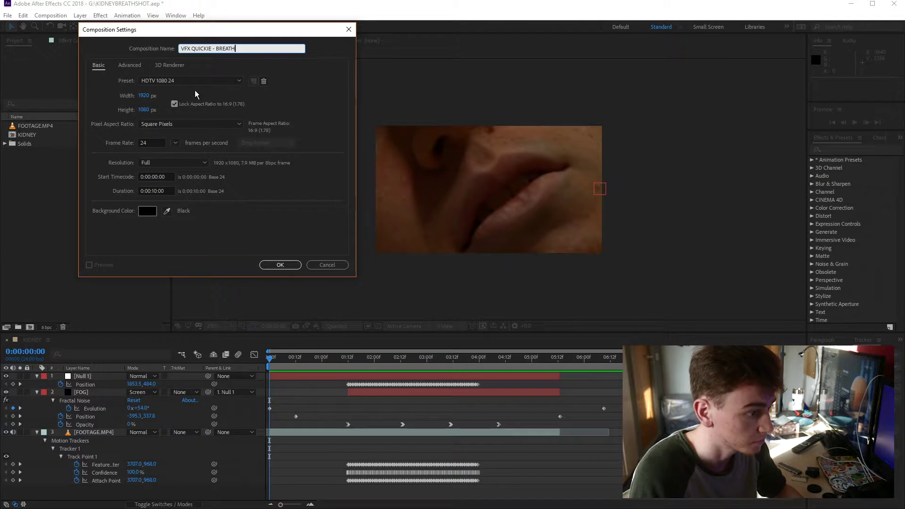
key("Return")
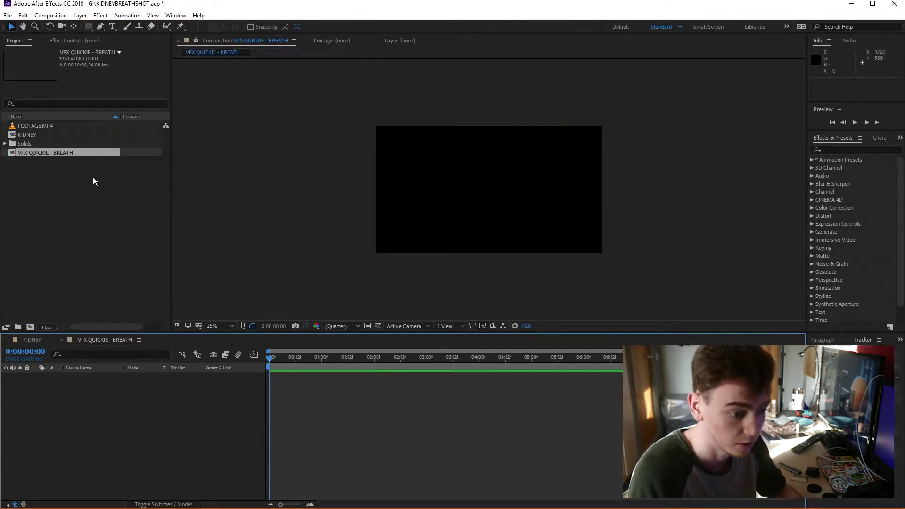
Step: Open FOOTAGE.MP4 in the footage viewer and scrub through its trimmed section to review the breathing shot
double_click(39, 127)
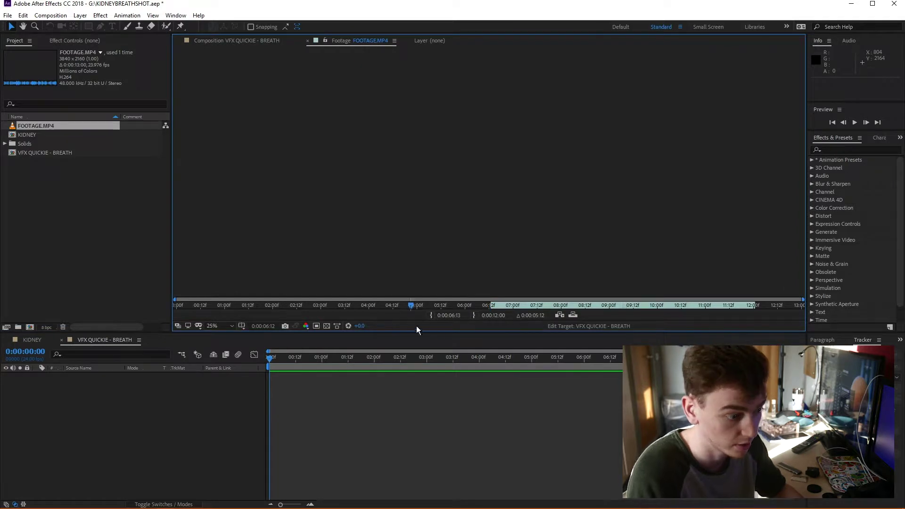
left_click(489, 306)
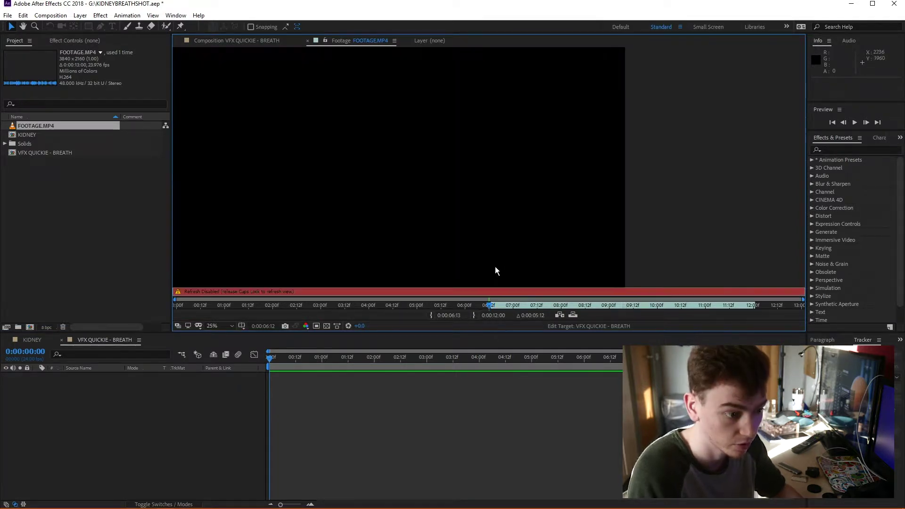
key("Caps_Lock")
scroll(448, 215, "down", 2)
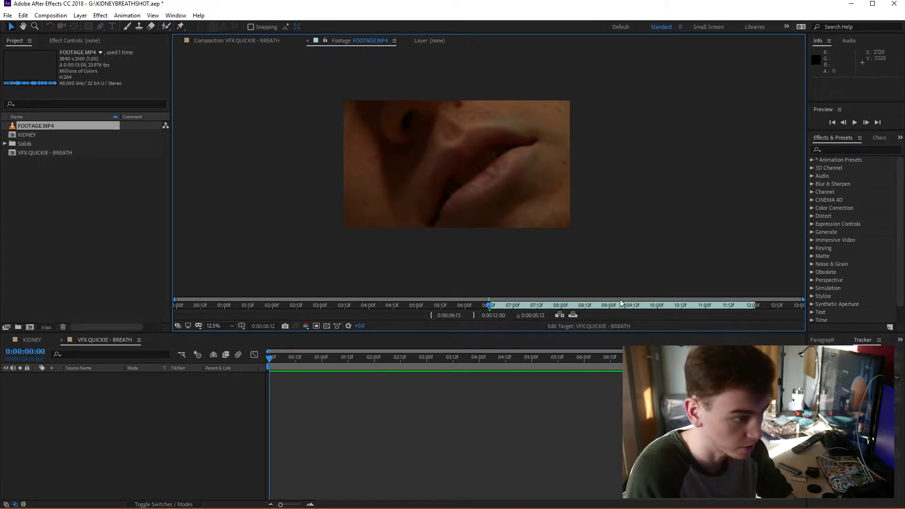
left_click_drag(502, 307, 743, 311)
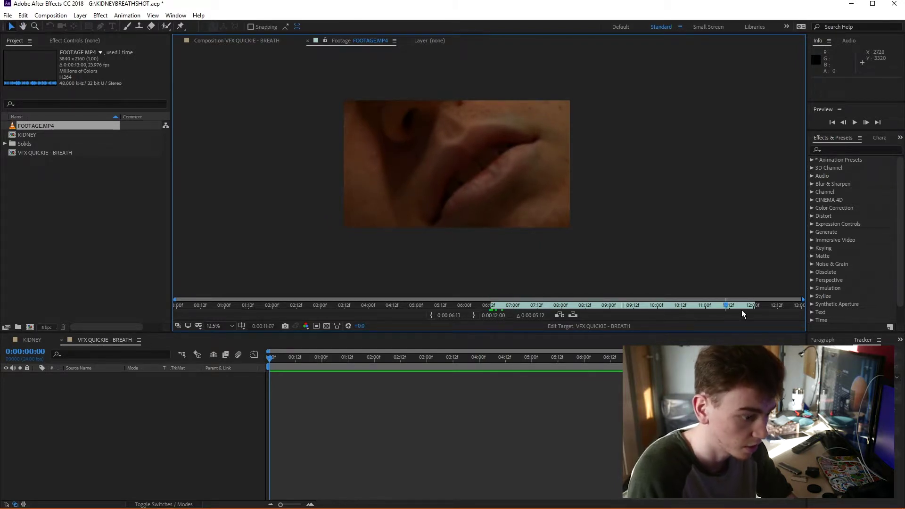
Step: Add FOOTAGE.MP4 to the VFX QUICKIE - BREATH composition as a layer and display its Scale property
left_click_drag(47, 125, 142, 416)
left_click_drag(300, 357, 427, 358)
left_click(86, 376)
key("s")
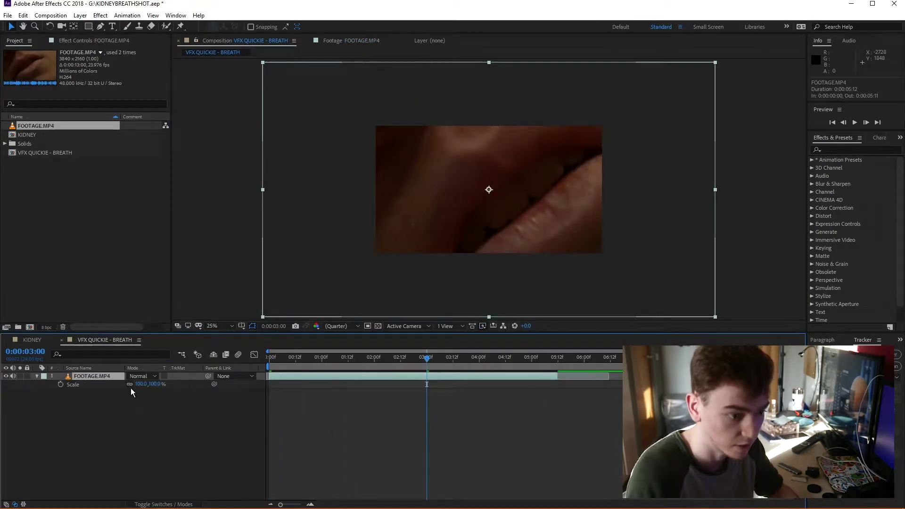
left_click(141, 384)
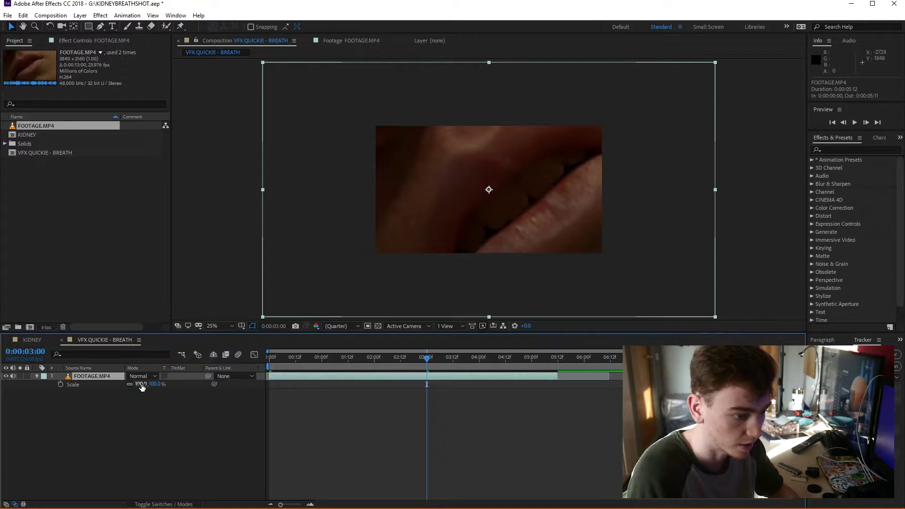
left_click(333, 394)
left_click_drag(306, 357, 269, 357)
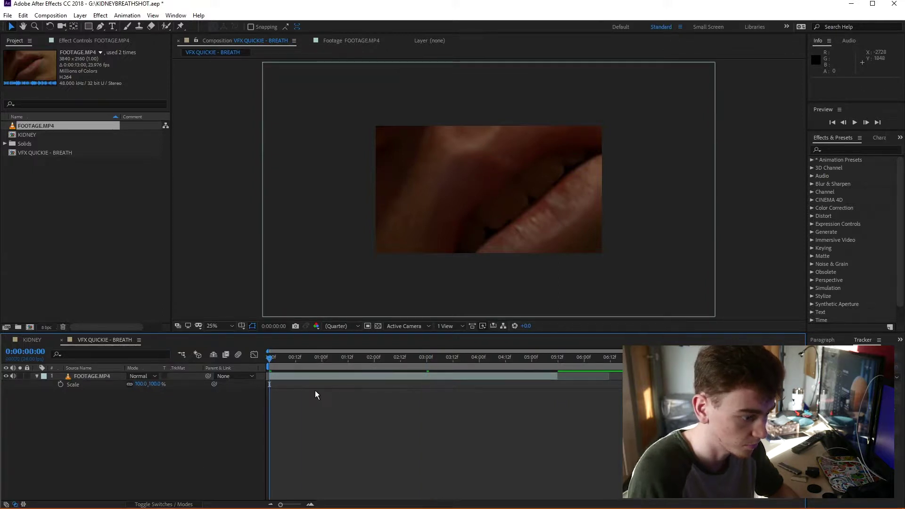
Step: Set the footage layer's scale to 50% and return the playhead to the first frame
left_click(107, 376)
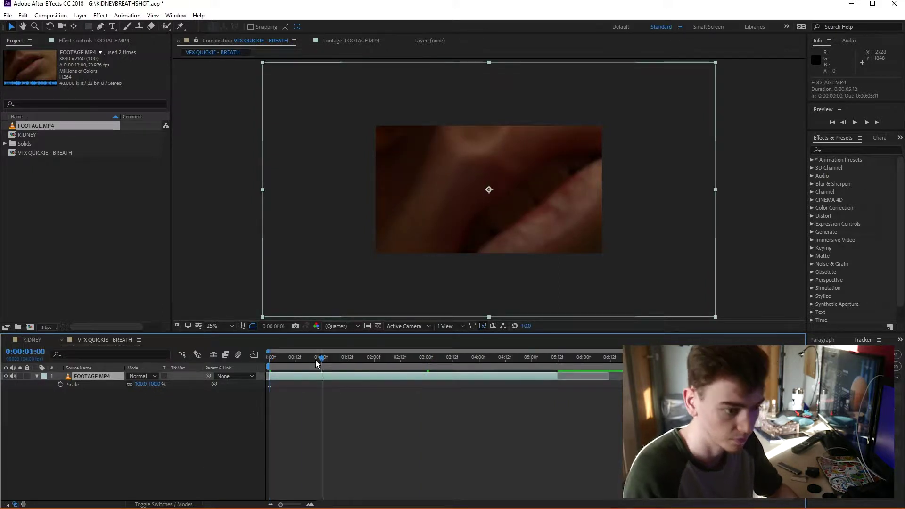
left_click(297, 358)
left_click(142, 384)
type("5")
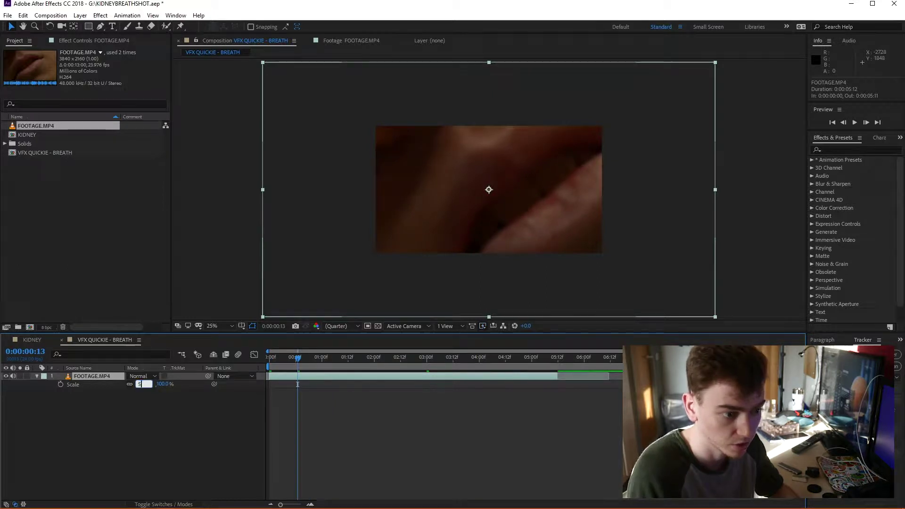
type("0")
key("Return")
left_click(217, 436)
left_click_drag(312, 362, 183, 379)
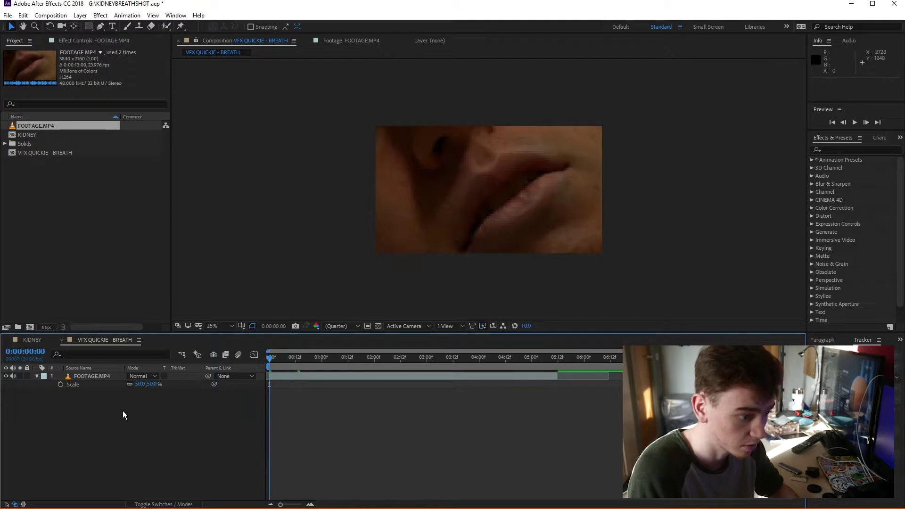
Step: Create a black, 1920 x 1080 px solid layer named FOG above the footage
right_click(108, 407)
left_click(134, 329)
key("ctrl+y")
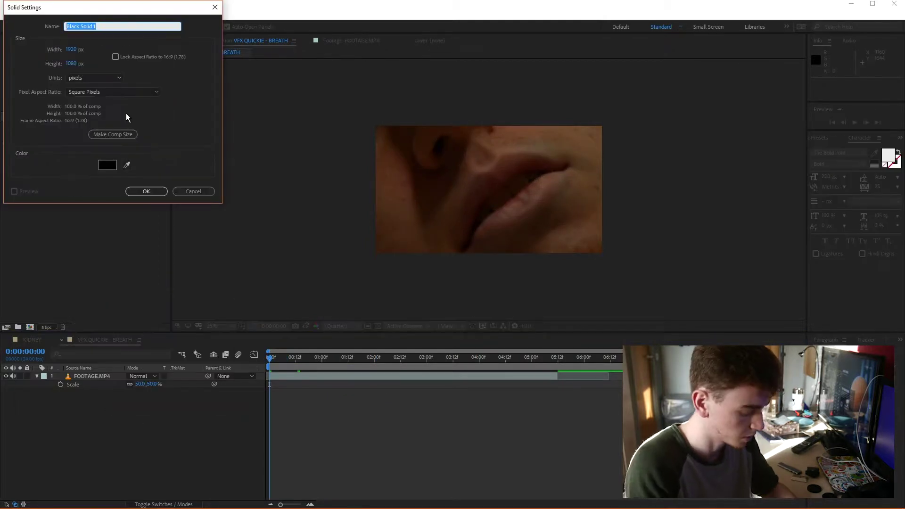
type("FOG")
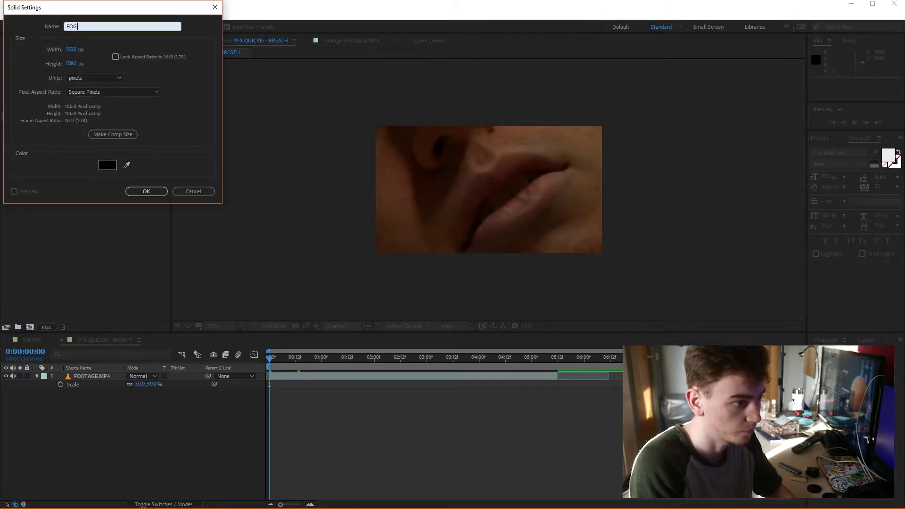
key("Return")
Step: Find the Fractal Noise effect and apply it to the FOG layer
left_click(823, 140)
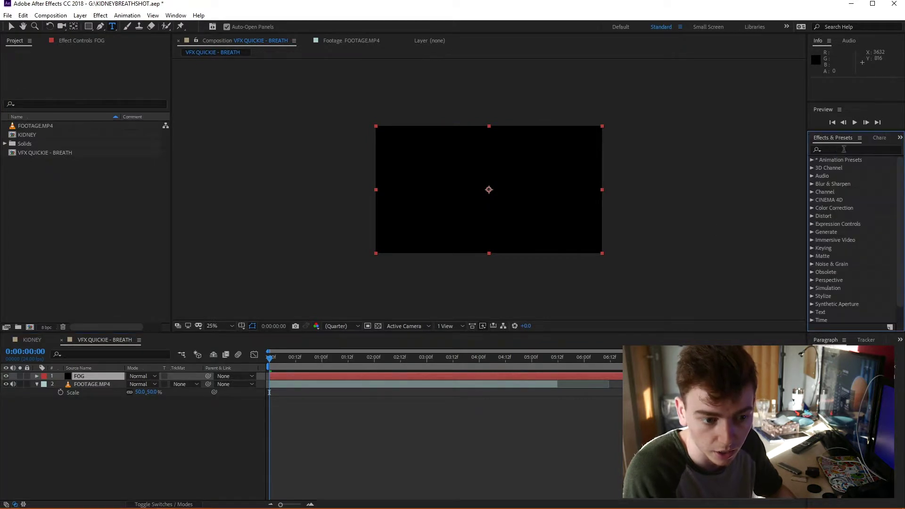
left_click(844, 150)
type("FRACTA")
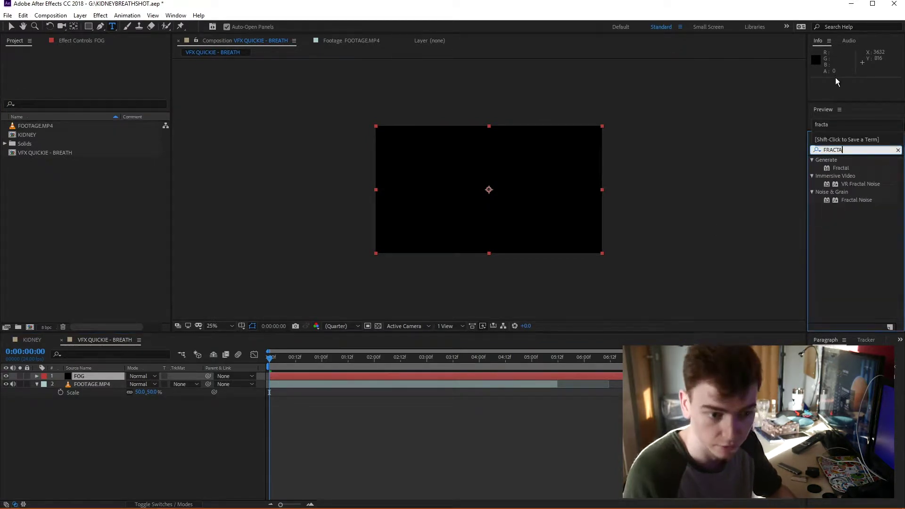
left_click_drag(847, 202, 440, 240)
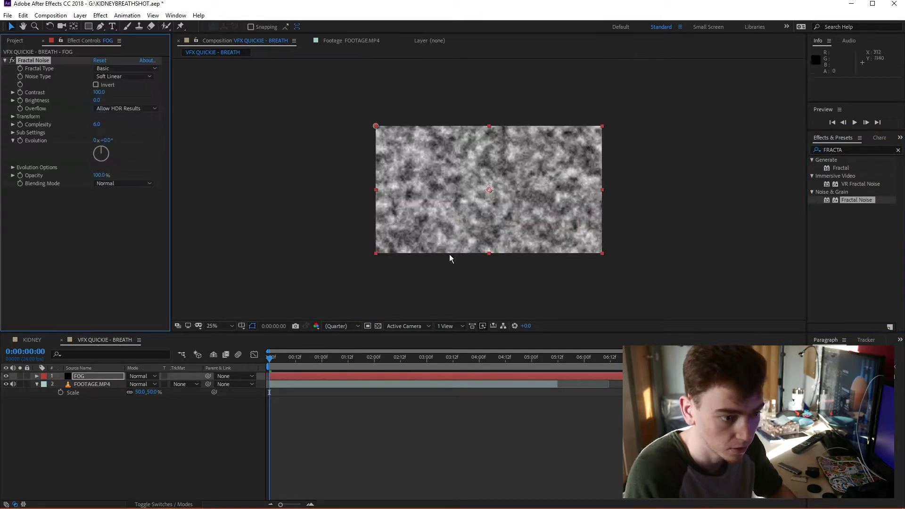
Step: Set the FOG layer's blending mode to Screen and its opacity to 70%
left_click(141, 376)
left_click(189, 216)
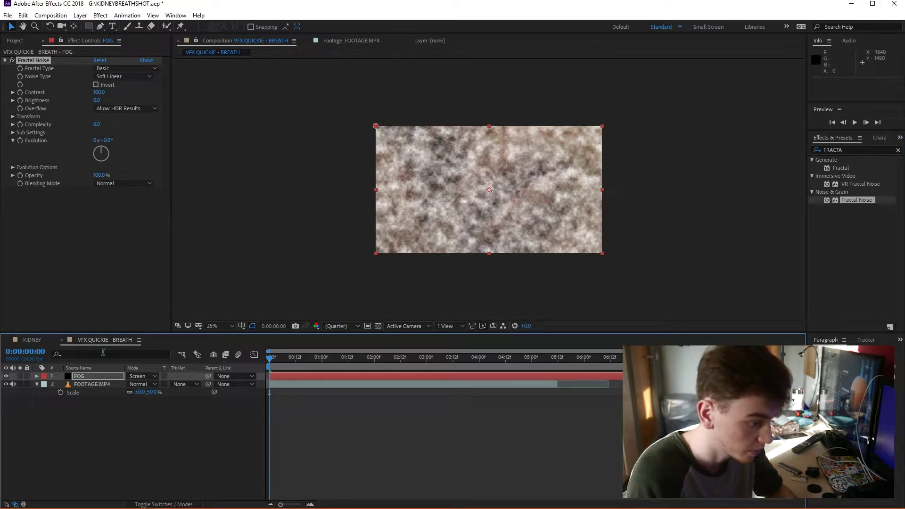
key("t")
left_click(133, 384)
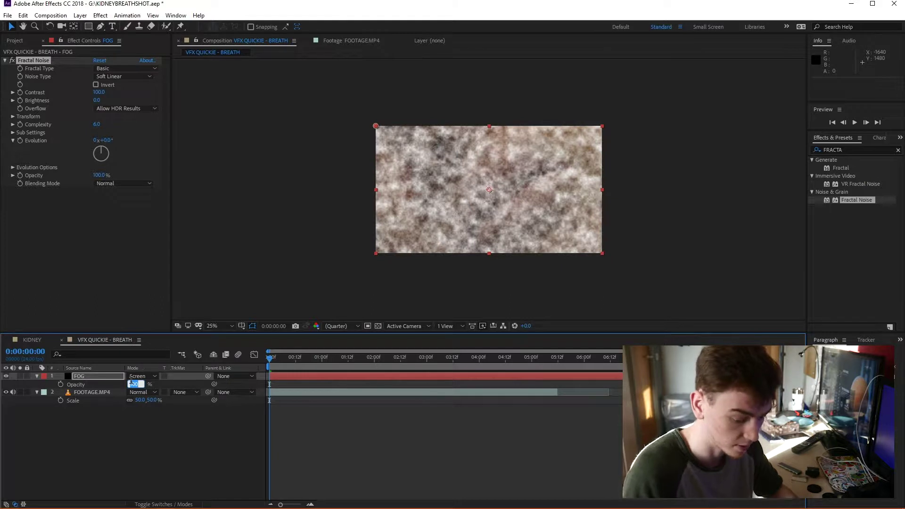
key("Return")
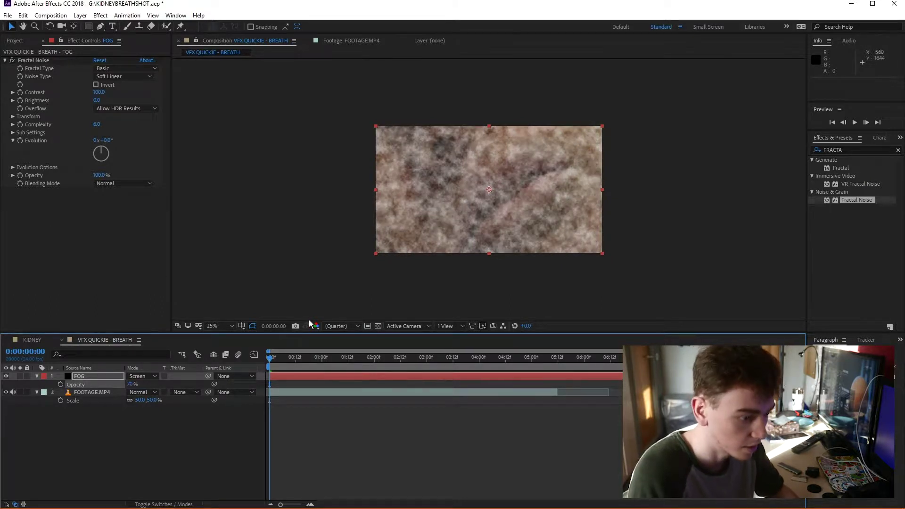
Step: Keyframe the Fractal Noise Evolution from 0° at 0:00:02:00 to about 1x+91° at 0:00:04:00
left_click_drag(302, 360, 375, 386)
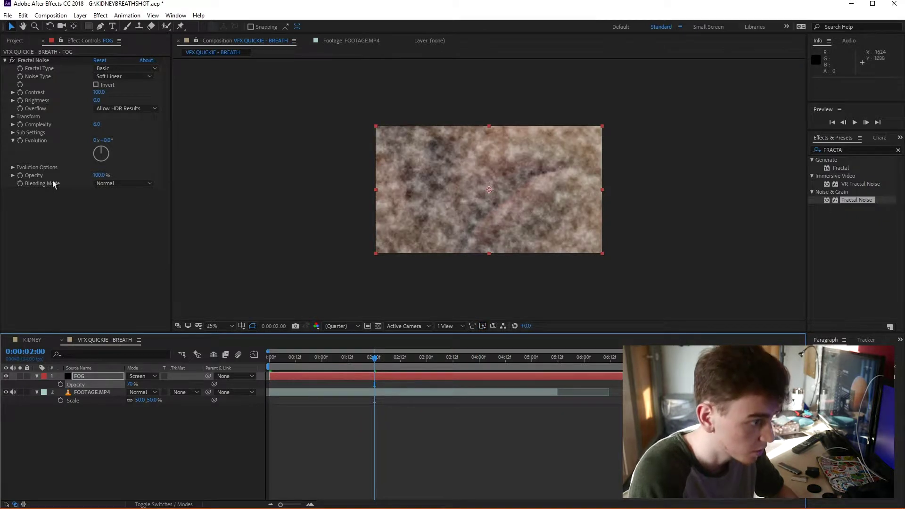
left_click(19, 141)
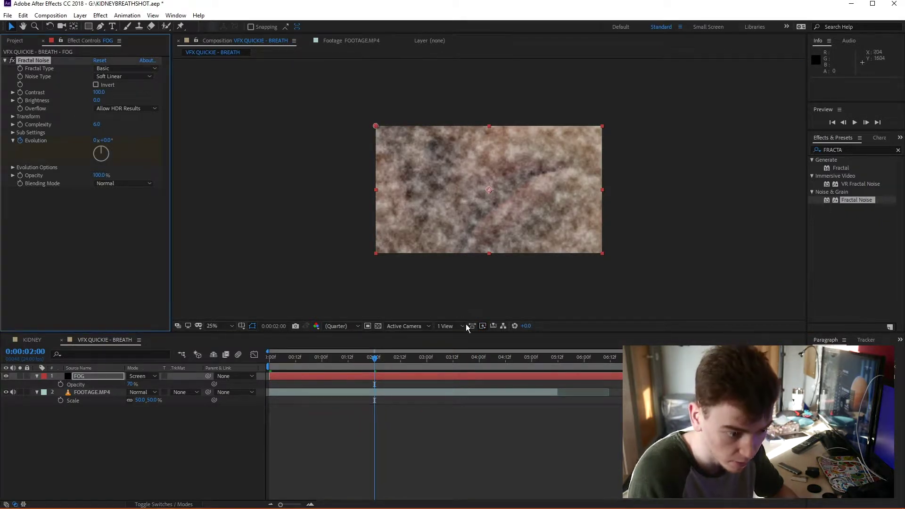
left_click(480, 361)
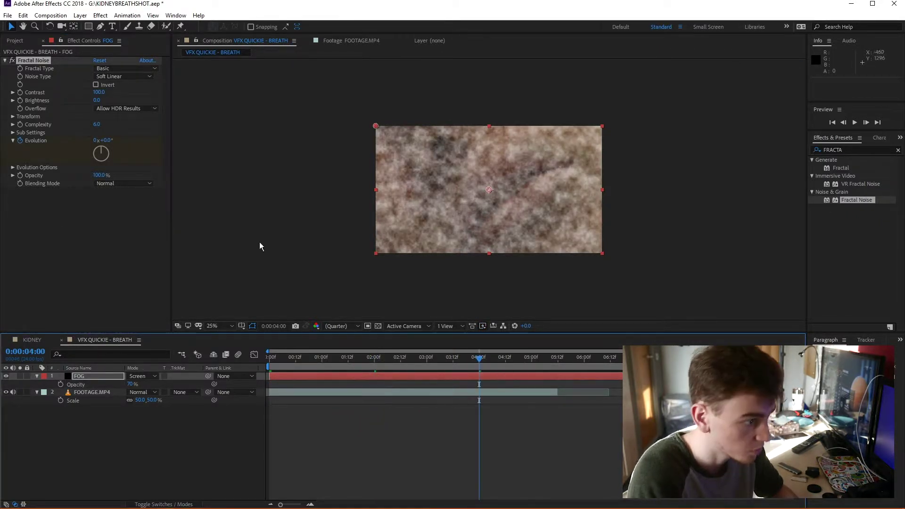
left_click_drag(102, 152, 73, 186)
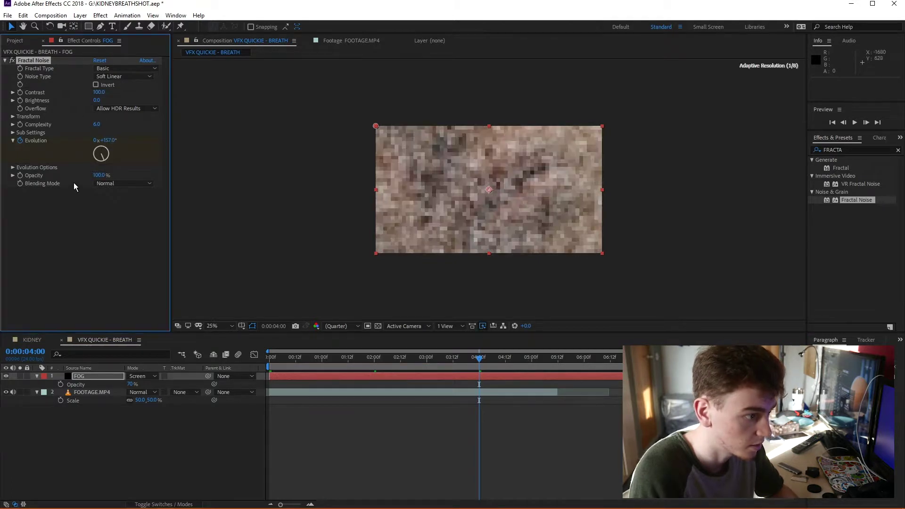
left_click_drag(98, 107, 203, 158)
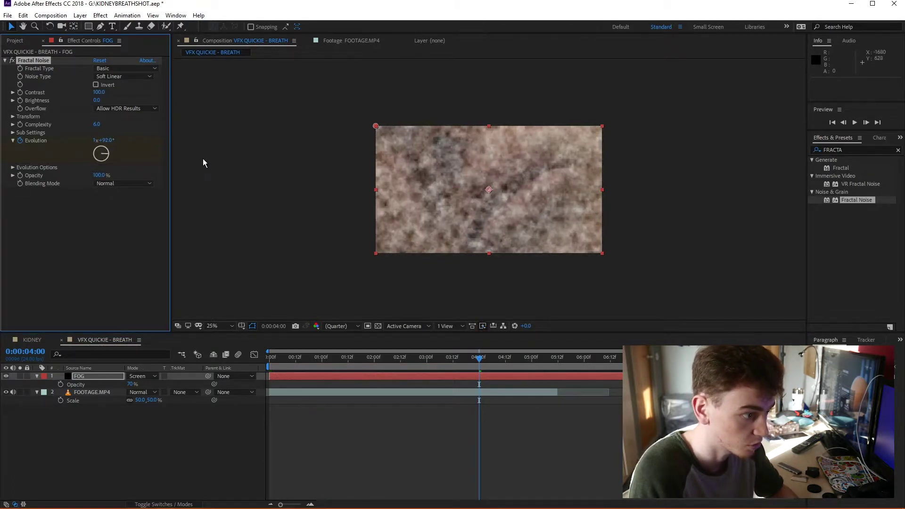
Step: Reveal the FOG layer's keyframes and preview the animated noise over the footage
left_click(106, 377)
key("u")
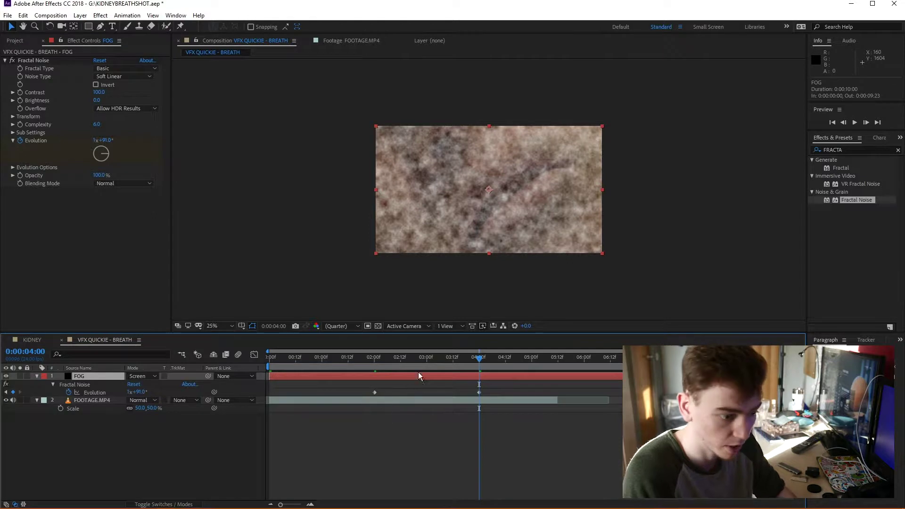
key("space")
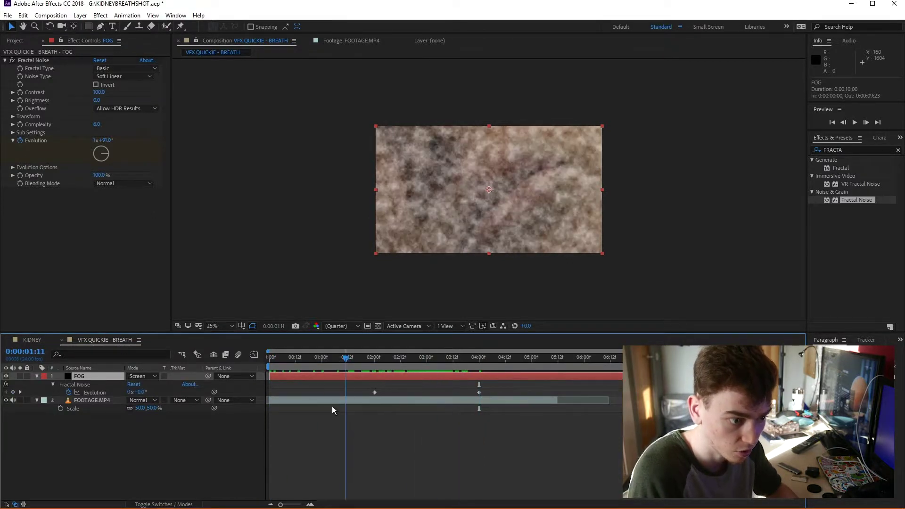
Step: Draw a closed, curved four-point mask over the upper lip area on the FOG layer with the Pen tool
key("g")
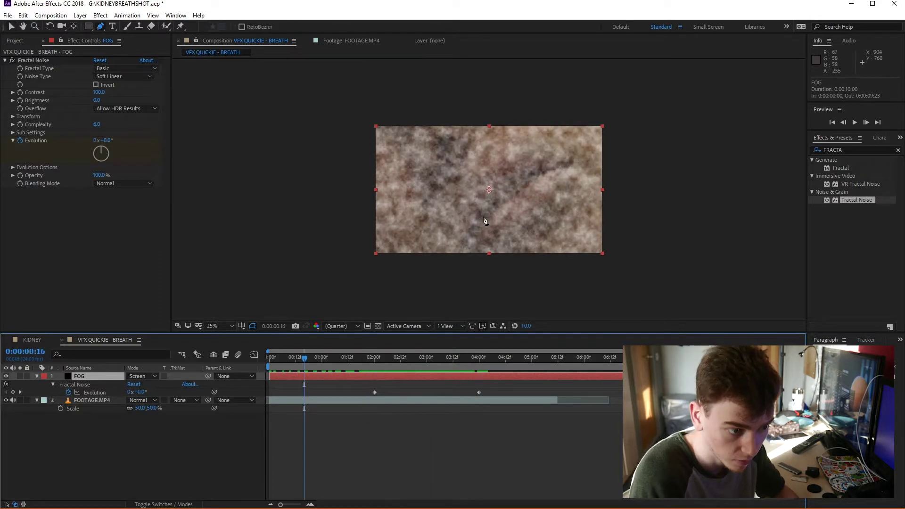
left_click(560, 166)
left_click_drag(479, 219, 469, 240)
left_click_drag(448, 179, 461, 155)
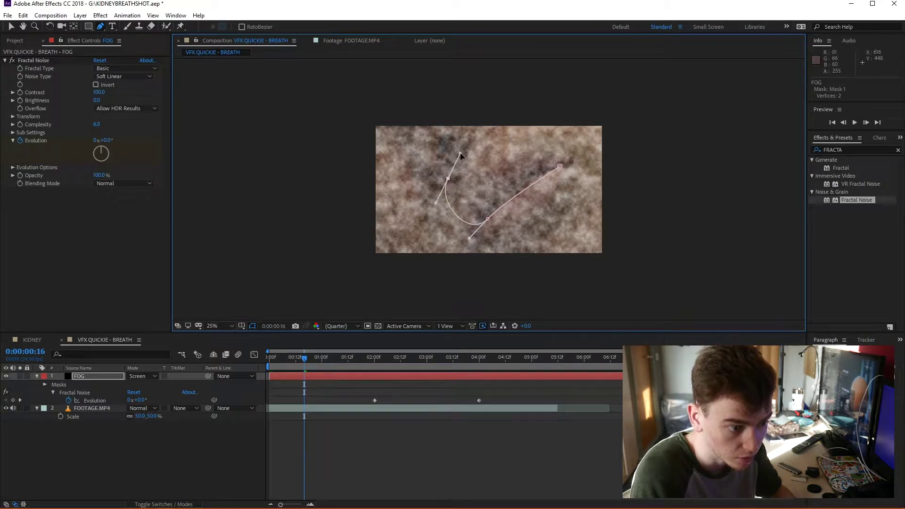
left_click_drag(515, 141, 542, 148)
left_click(560, 167)
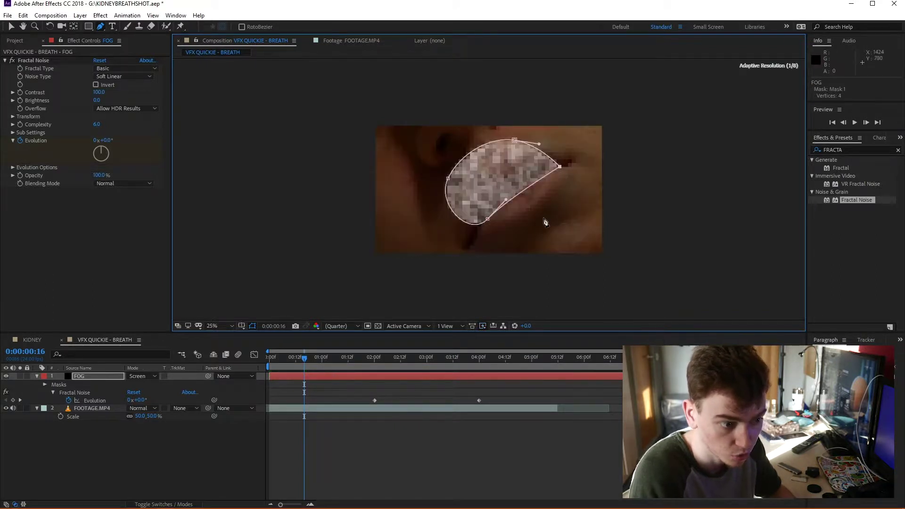
Step: Expand the FOG layer's Mask 1 properties and set the Mask Feather to about 504 pixels
left_click(36, 375)
left_click(37, 376)
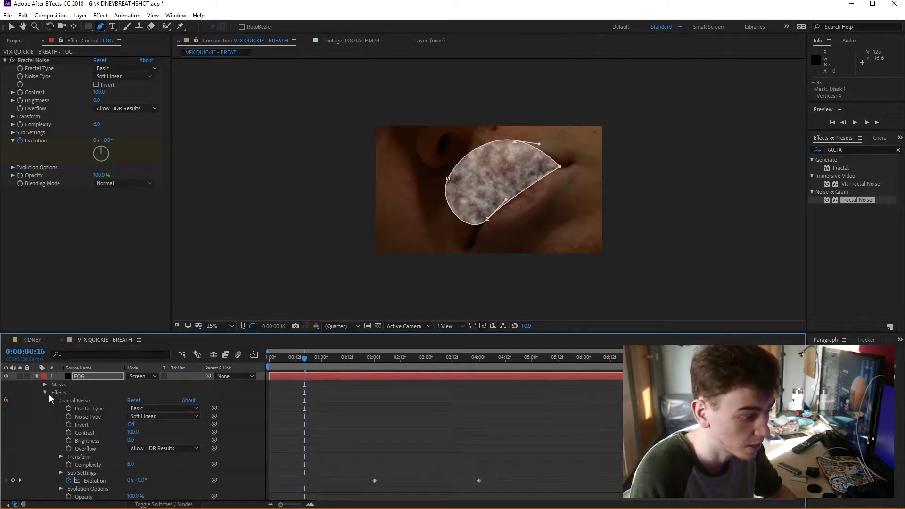
left_click(45, 385)
left_click(45, 400)
left_click(53, 392)
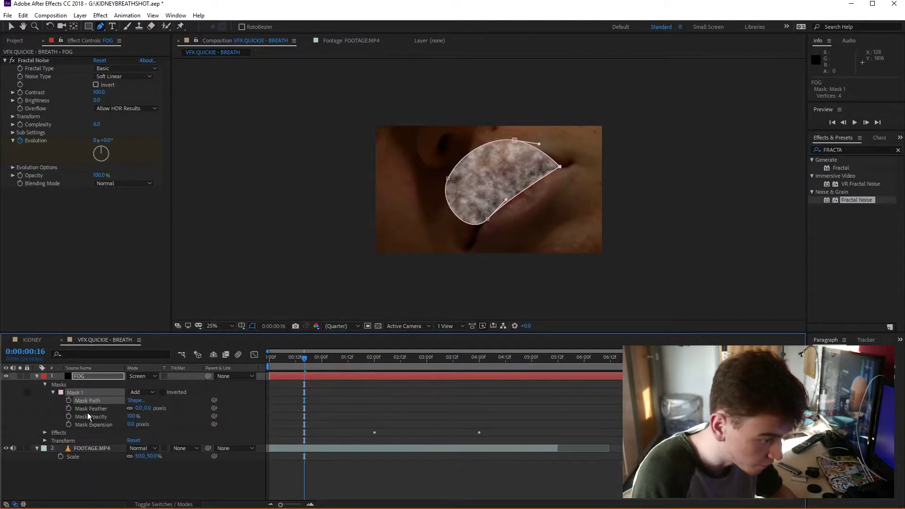
left_click_drag(135, 408, 227, 412)
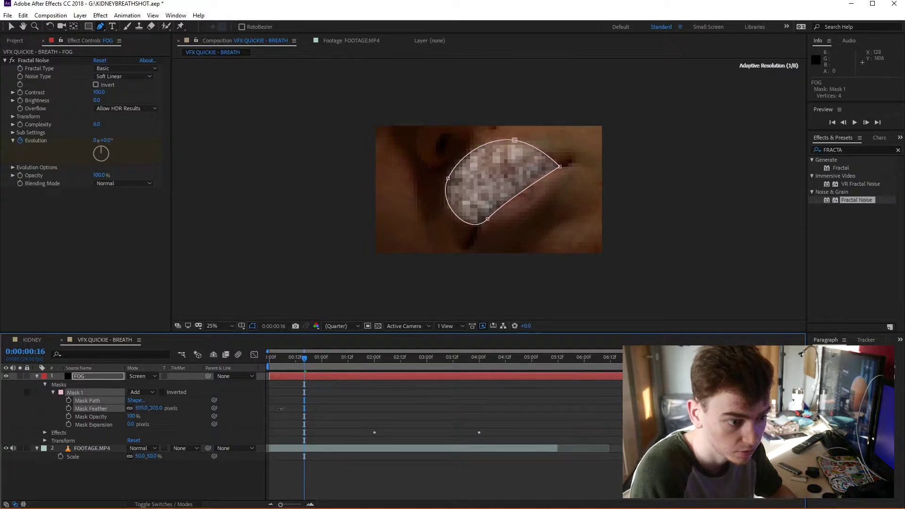
left_click_drag(282, 410, 325, 398)
left_click(286, 363)
left_click_drag(279, 363, 400, 383)
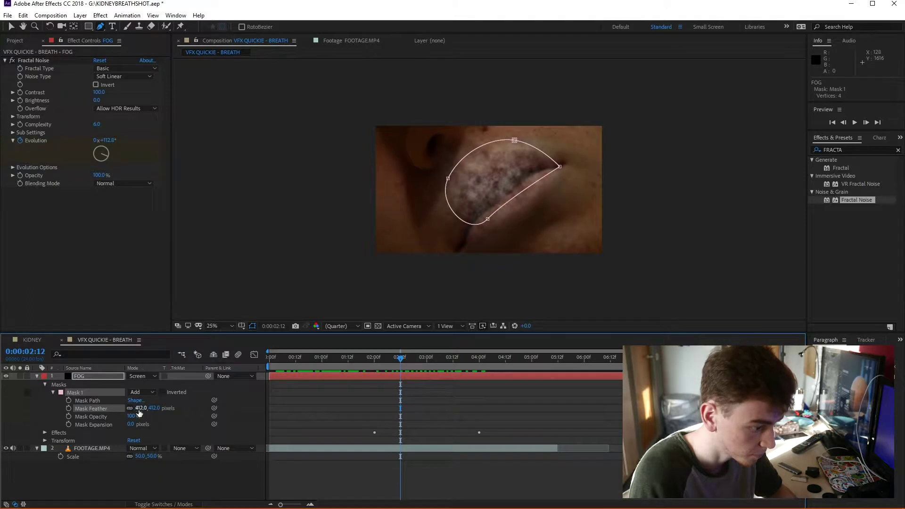
left_click_drag(143, 408, 200, 404)
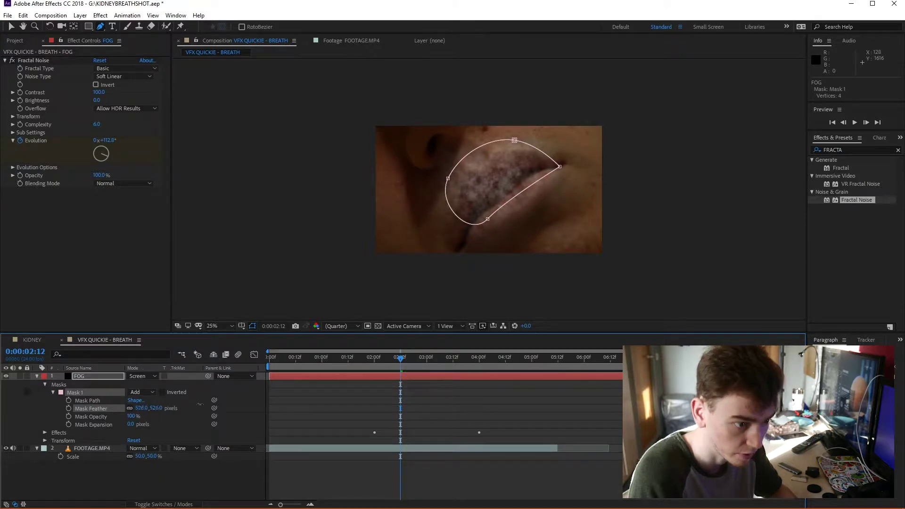
Step: On the FOG layer's Fractal Noise, set Opacity to 61%, Contrast to 109 and Brightness to 35
left_click(92, 376)
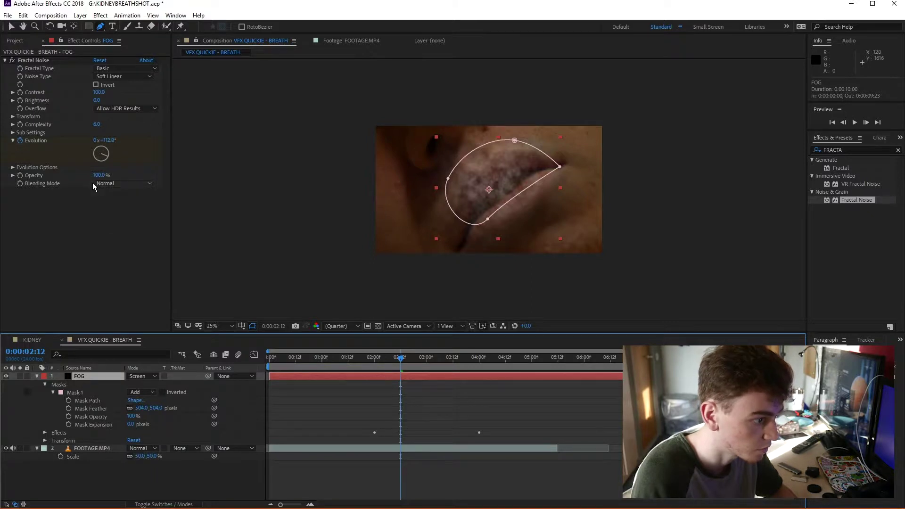
left_click_drag(101, 176, 90, 175)
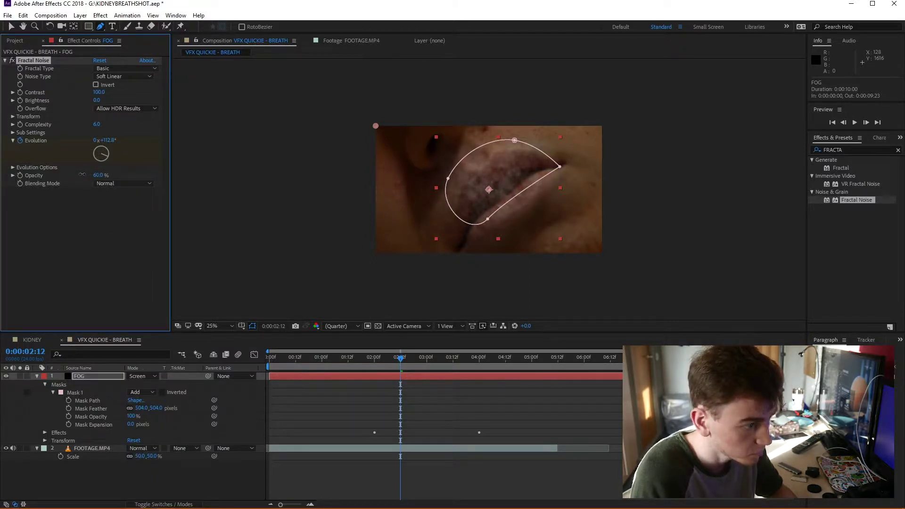
left_click(103, 234)
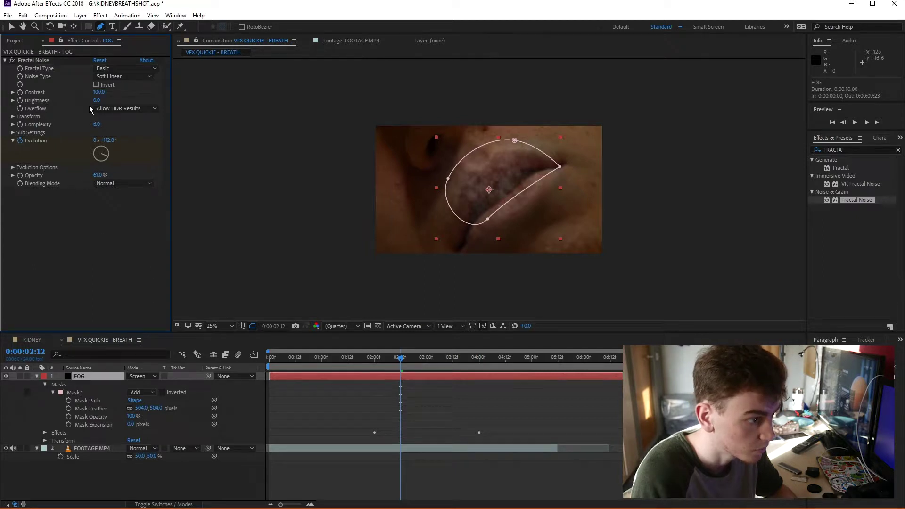
left_click_drag(99, 92, 111, 92)
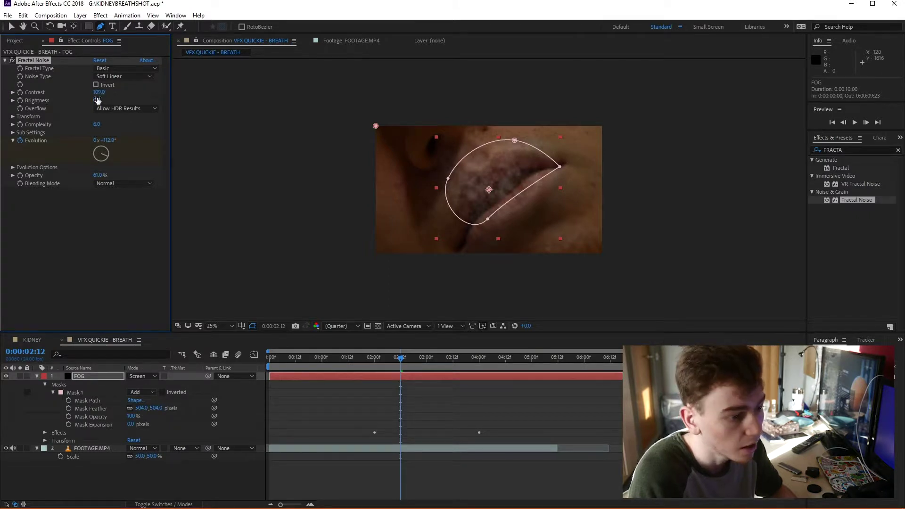
left_click_drag(97, 100, 113, 99)
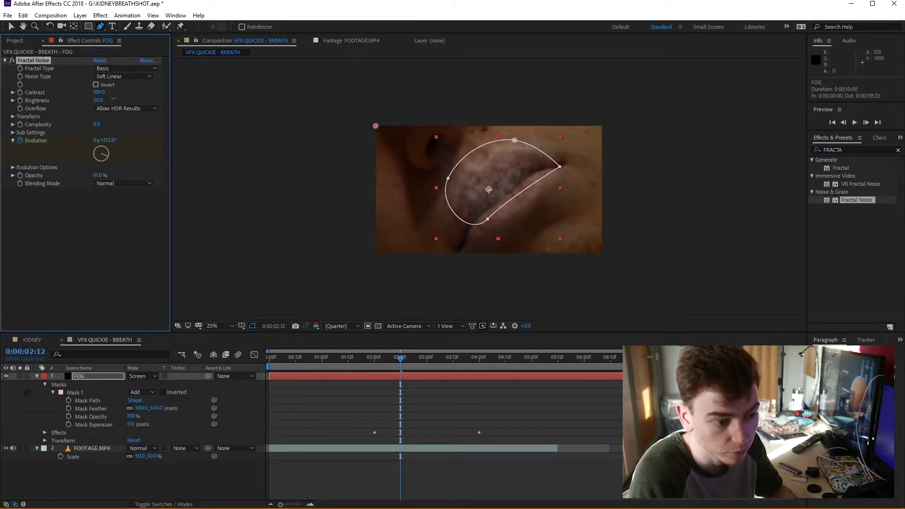
left_click(126, 222)
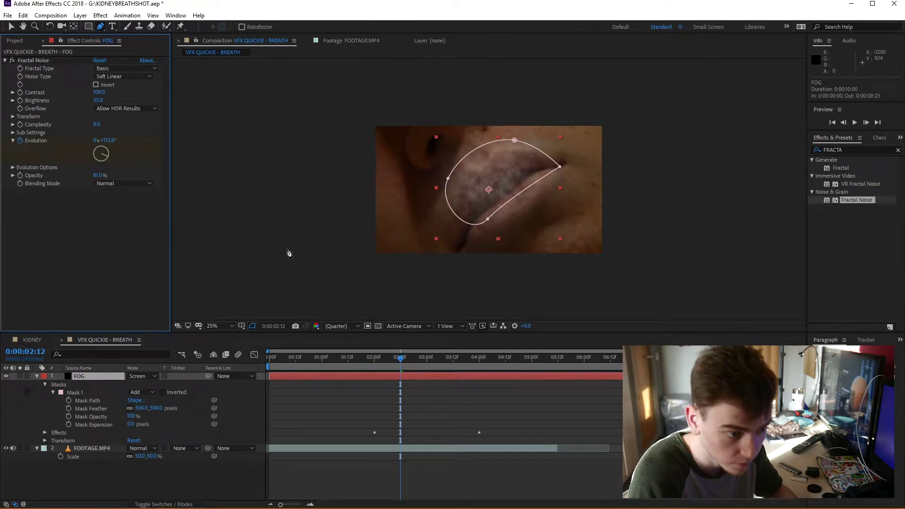
Step: Deselect the FOG layer and preview the softened fog over the footage
key("v")
left_click(321, 300)
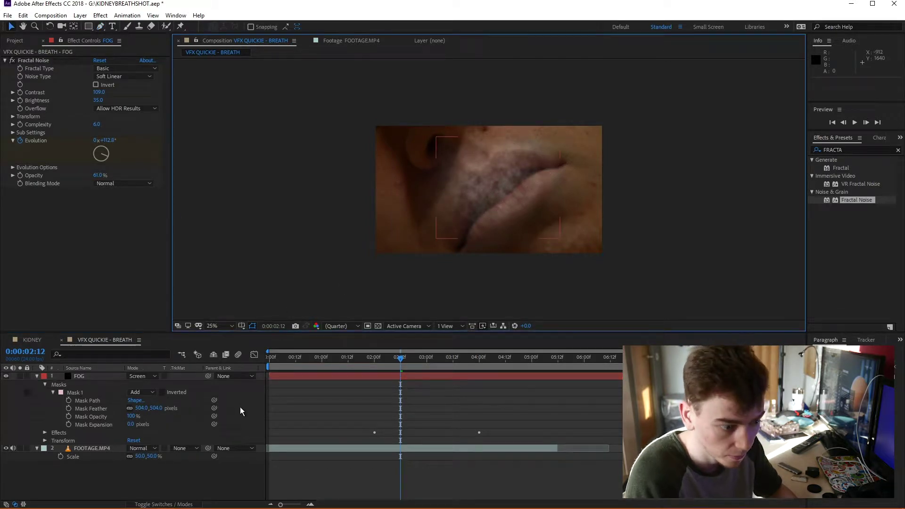
key("space")
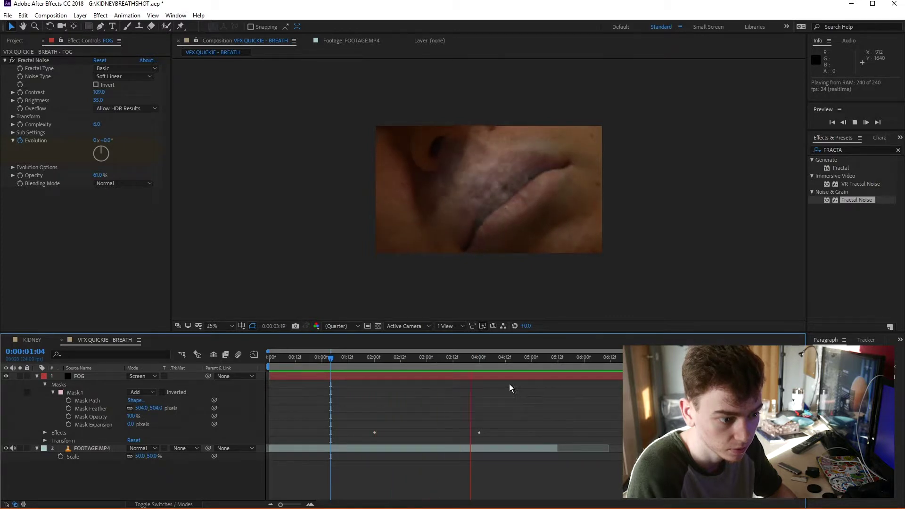
Step: Add a starting Position keyframe to the FOG layer at 0:00:02:00
mouse_move(381, 358)
left_mouse_down()
mouse_move(409, 367)
mouse_move(374, 361)
left_mouse_up()
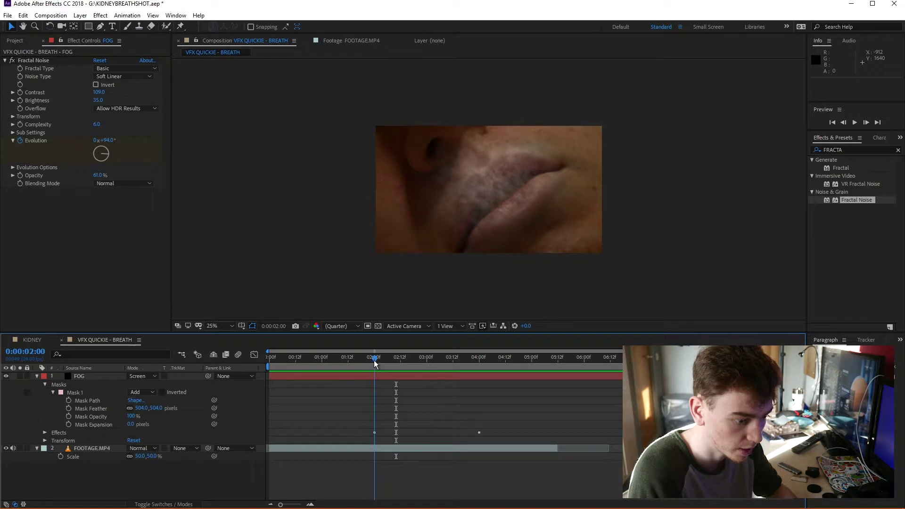
left_click(82, 378)
left_click(83, 375)
key("p")
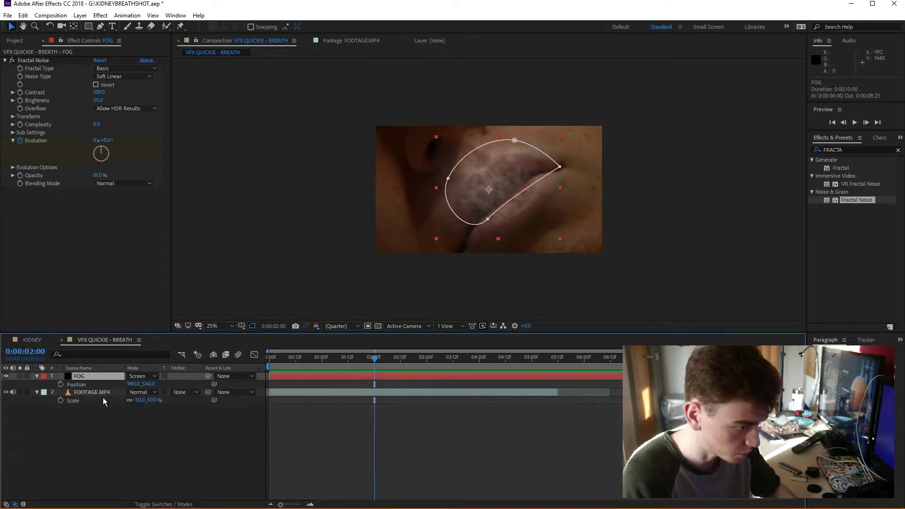
left_click(60, 385)
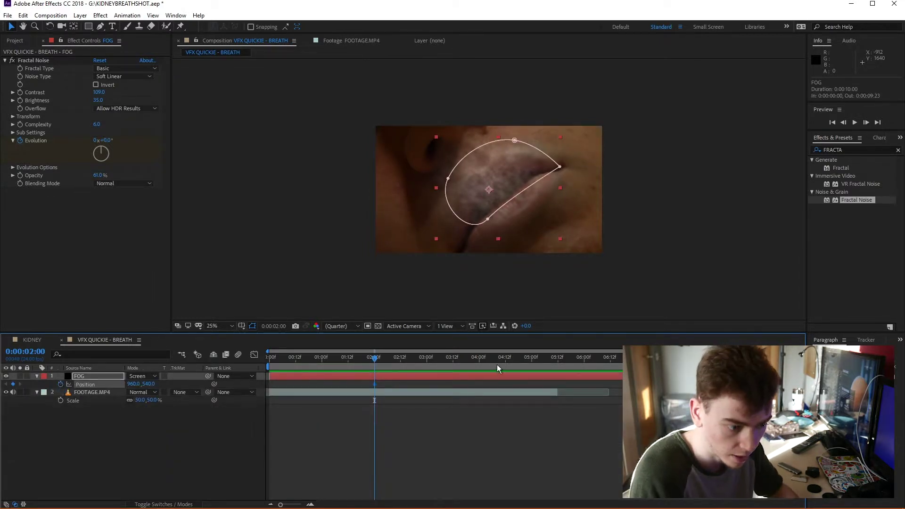
Step: At 0:00:04:00, keyframe the FOG layer's Position at about 552, 328, up and away from the lips
left_click(479, 359)
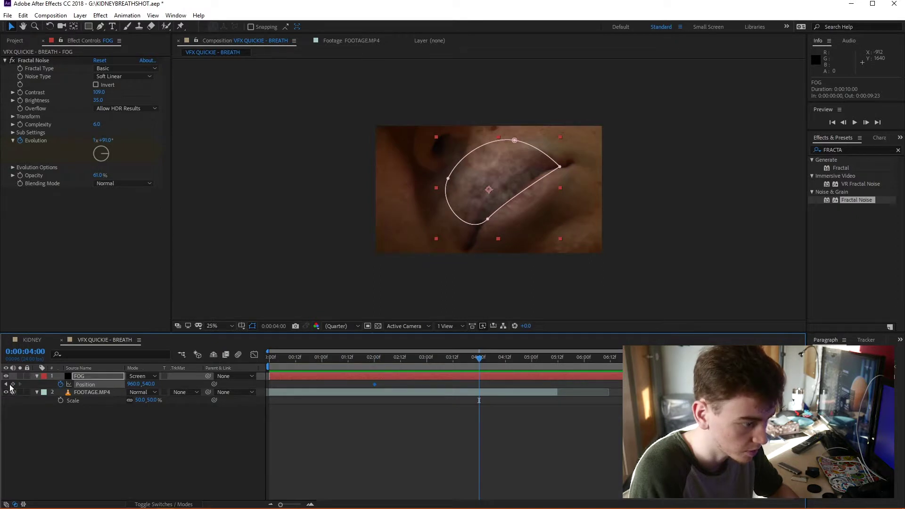
left_click(375, 360)
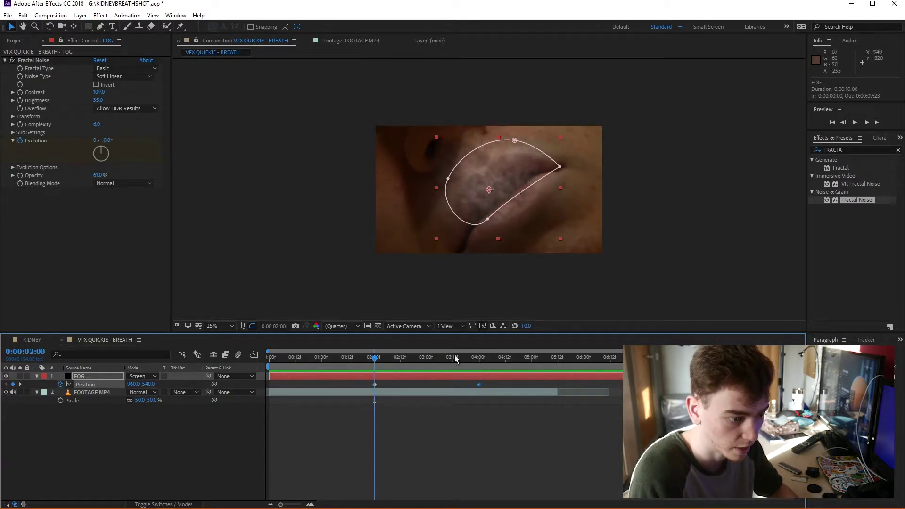
left_click(480, 358)
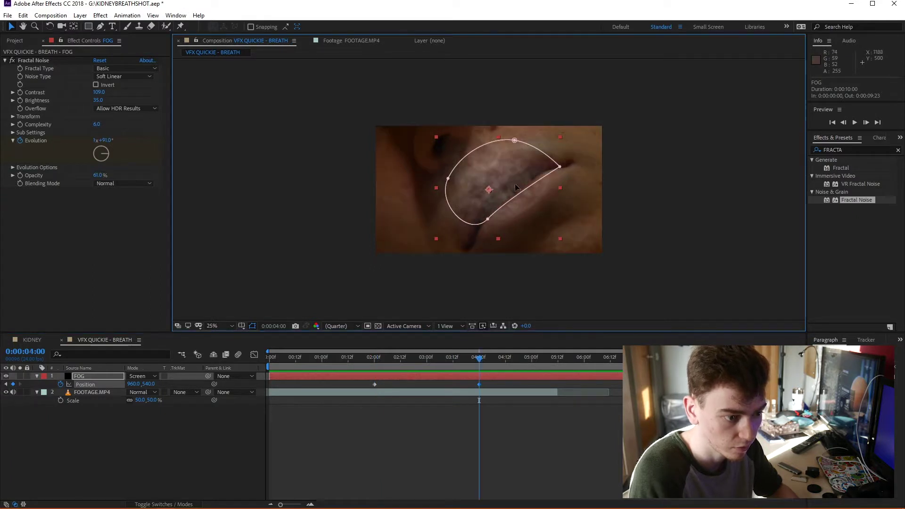
left_click_drag(514, 162, 487, 162)
left_click(490, 196)
left_click_drag(490, 196, 470, 181)
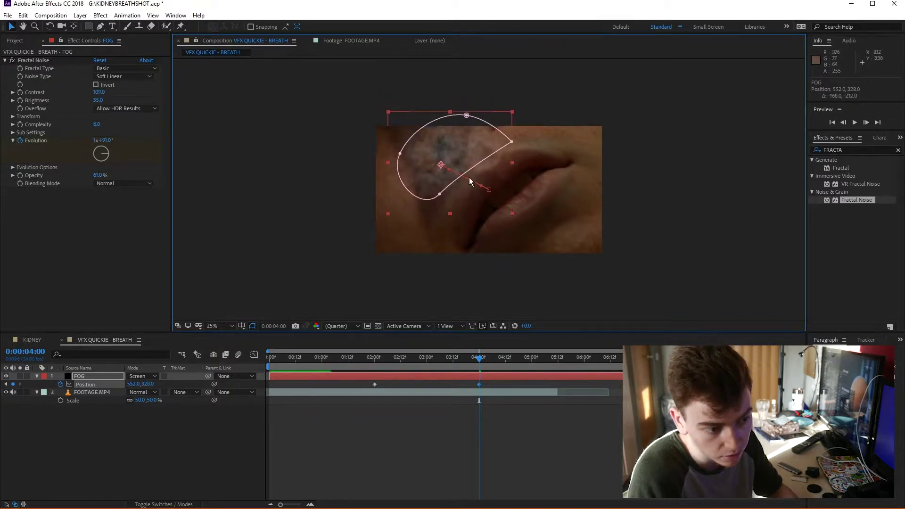
Step: Preview the fog drifting away from the mouth from around 0:00:02:00
left_click(366, 413)
left_click(347, 358)
key("space")
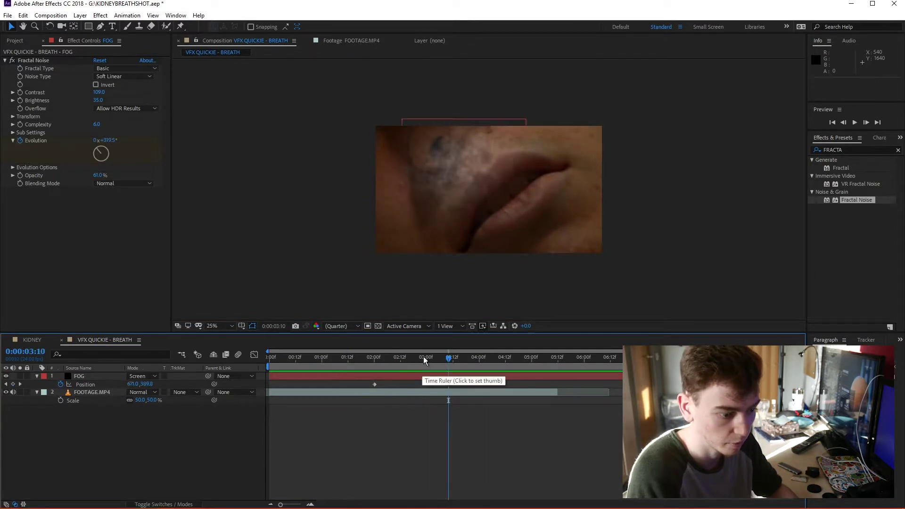
left_click(374, 359)
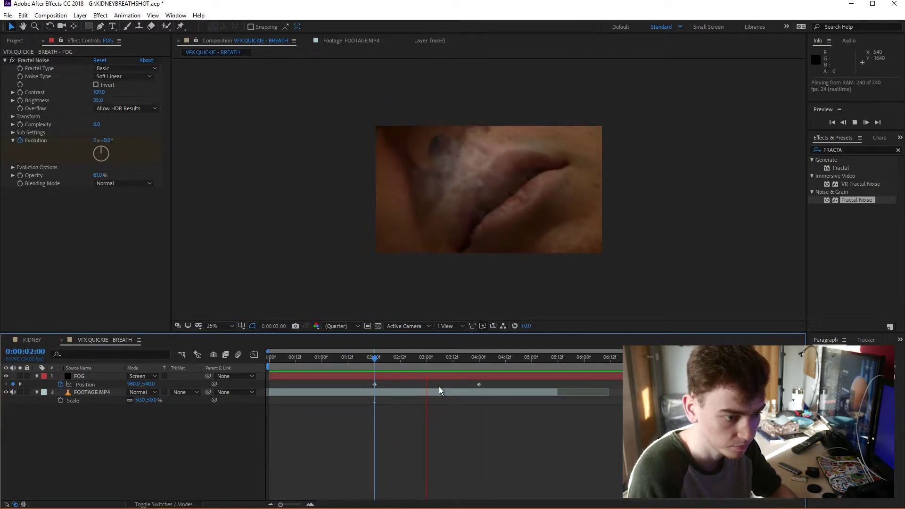
left_click(440, 372)
left_click(376, 359)
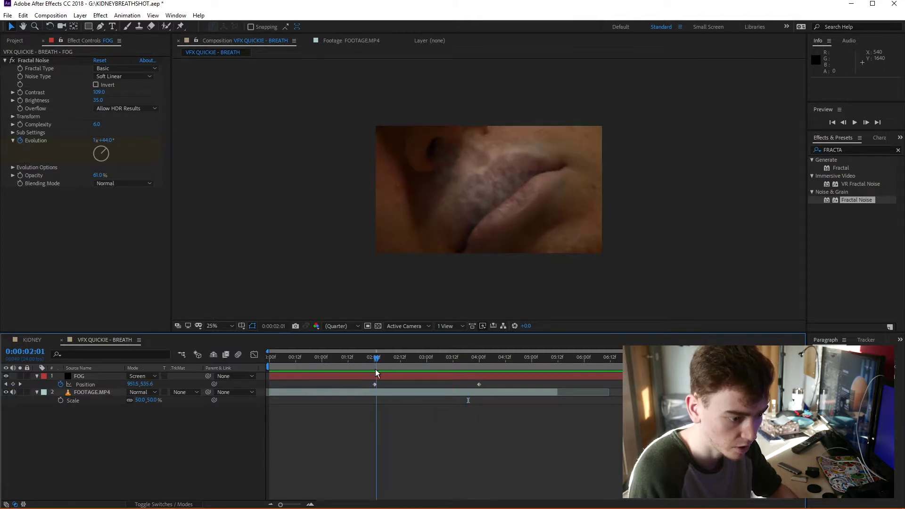
Step: Slow the fog's drift by moving its end Position keyframe to 0:00:04:22, and preview the motion
left_click_drag(479, 385, 527, 385)
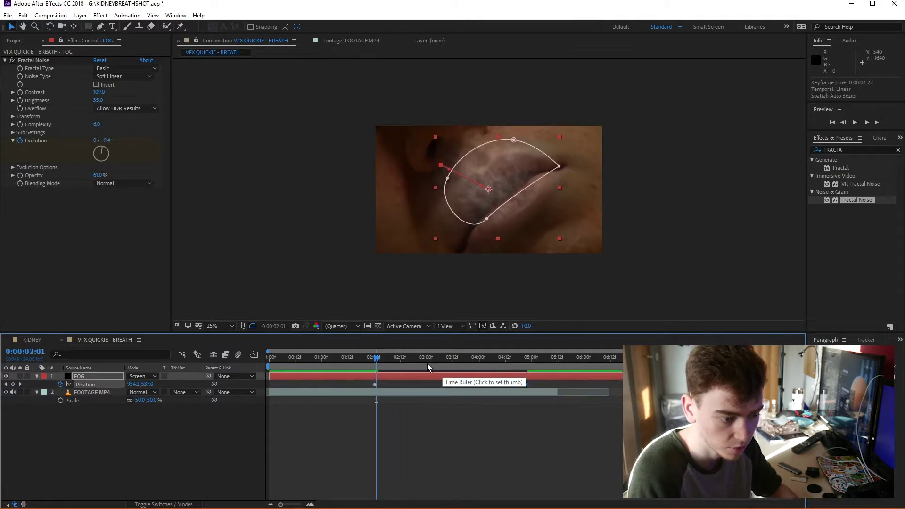
left_click(358, 368)
key("space")
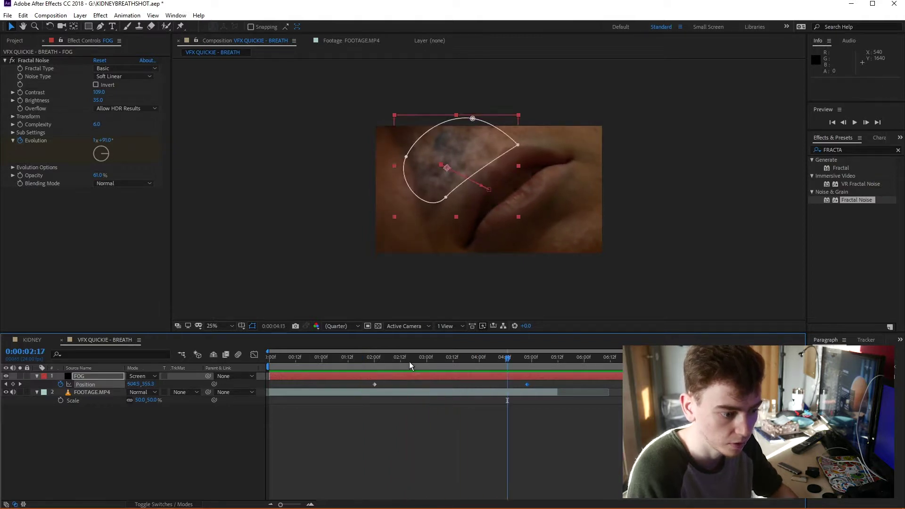
left_click(363, 366)
key("space")
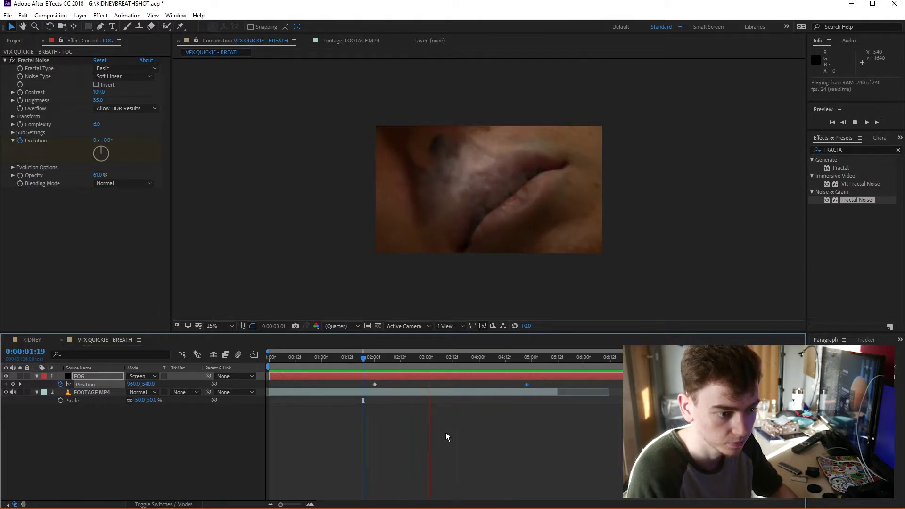
Step: Keyframe the FOG layer's Opacity from 0% at 0:00:01:12 to 70% at 0:00:02:00
left_click_drag(386, 361, 375, 360)
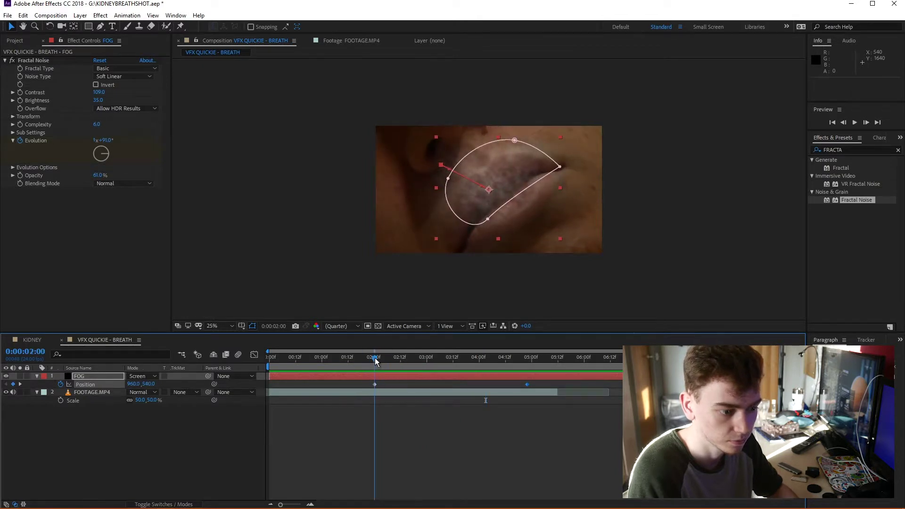
left_click(84, 376)
key("t")
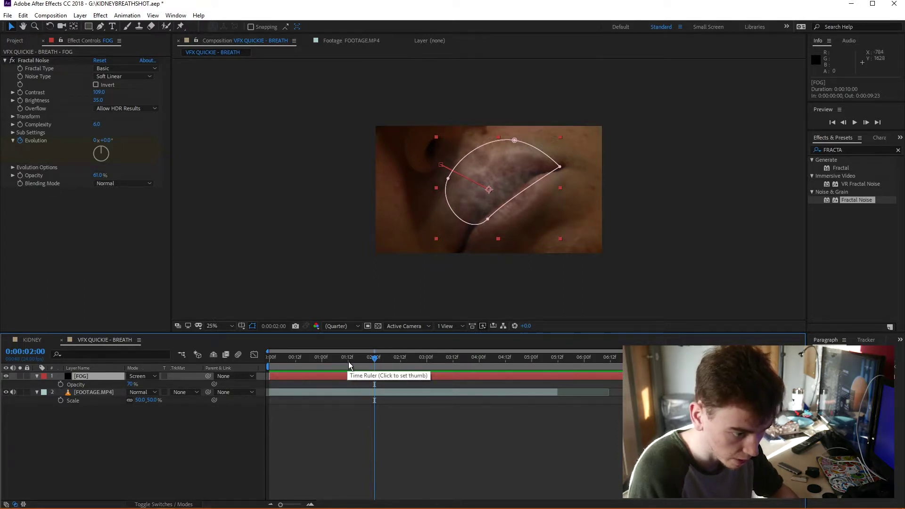
left_click(349, 361)
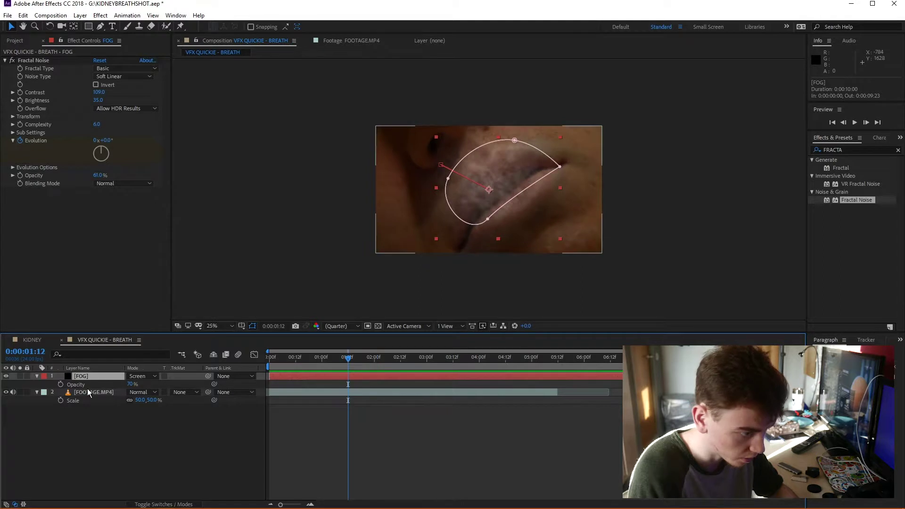
left_click(60, 384)
left_click(375, 361)
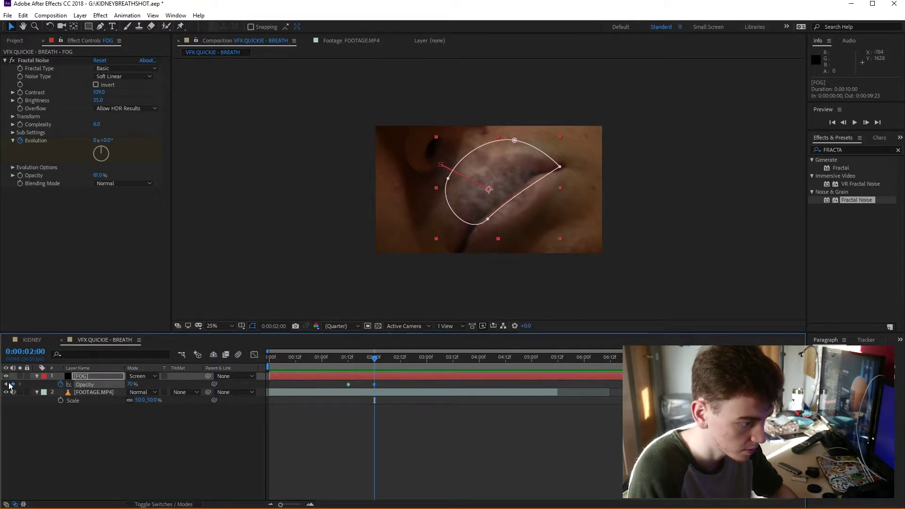
left_click(6, 385)
type("0")
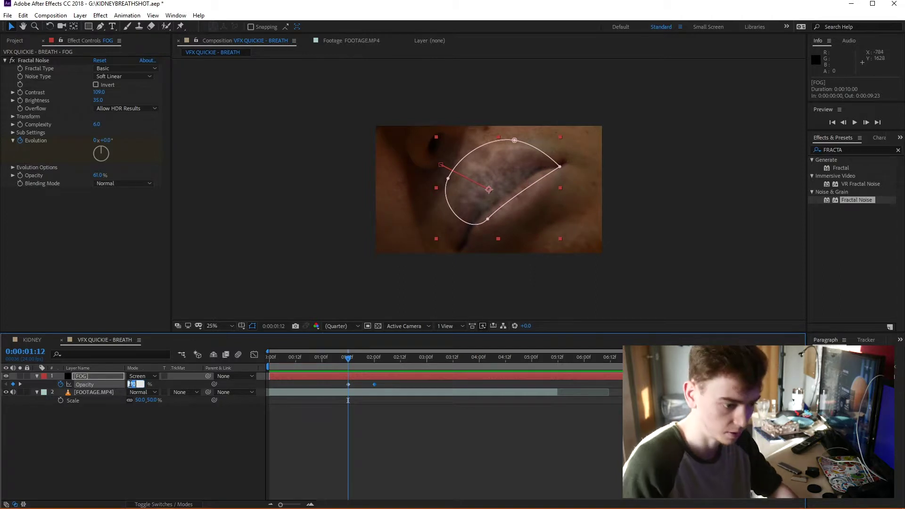
key("Return")
Step: Apply Easy Ease to both FOG Opacity keyframes and preview the fade-in
left_click_drag(328, 384, 398, 386)
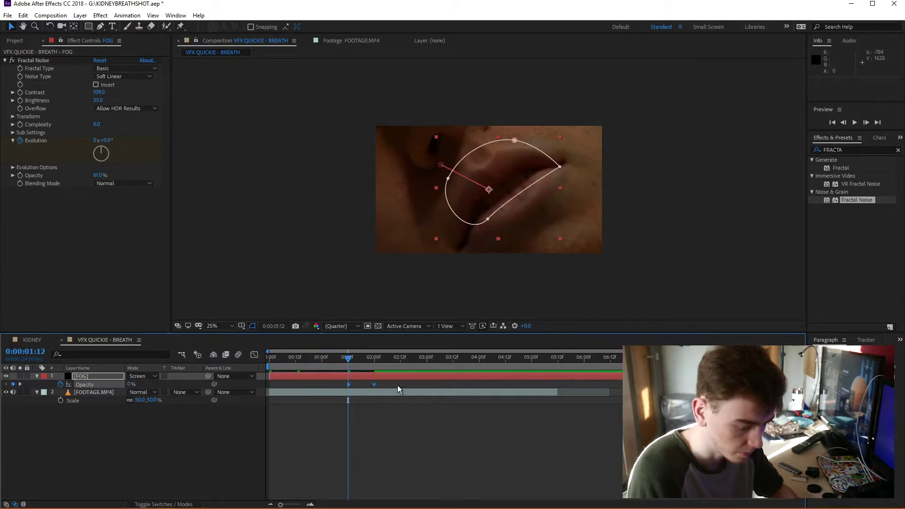
key("F9")
key("space")
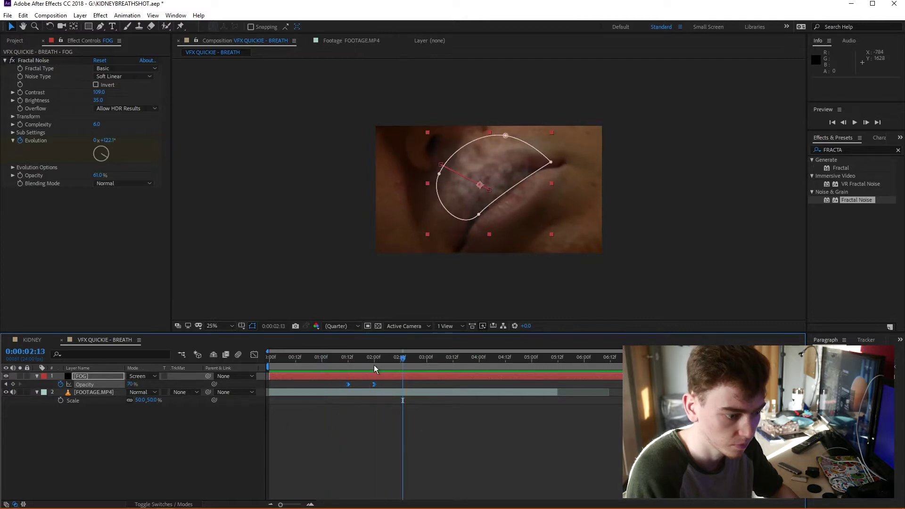
Step: Move the FOG layer's first Opacity keyframe to just after 0:00:00:16 and preview the longer fade-in
left_click(352, 361)
left_click_drag(352, 361, 304, 363)
left_click(188, 445)
key("space")
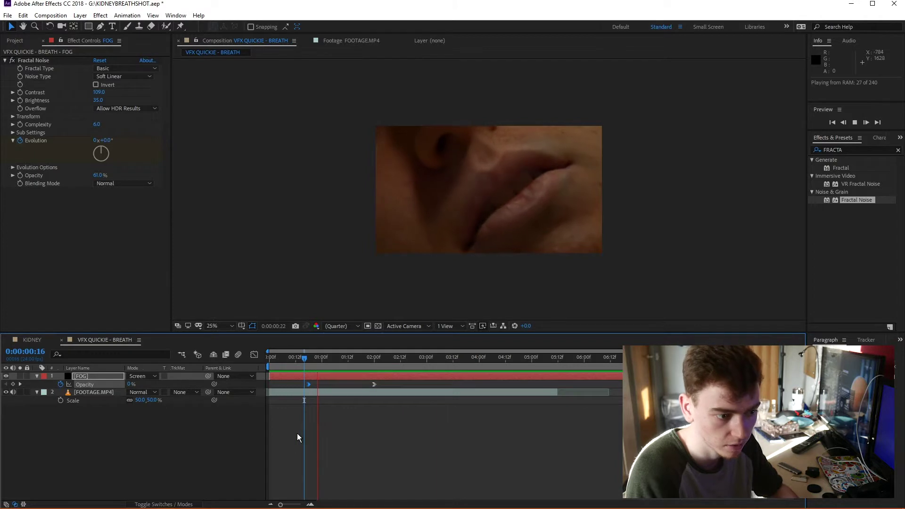
left_click_drag(363, 361, 296, 361)
key("space")
Step: Delay the fog's fade-in by moving its Opacity keyframes to 0:00:01:21 and about 0:00:02:15
left_click_drag(375, 383, 406, 384)
left_click_drag(308, 385, 375, 384)
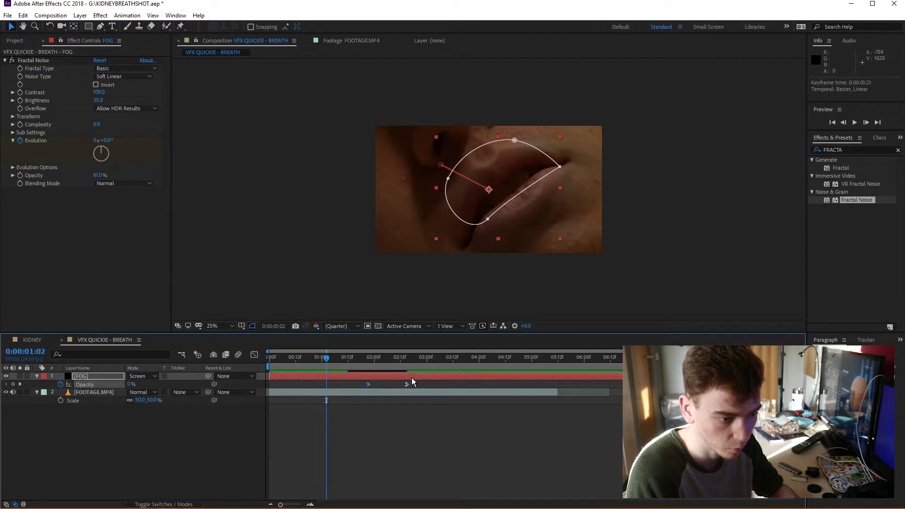
Step: Extend the fog's fade-in by placing its second Opacity keyframe at 0:00:02:20 with a value of 40%, and preview it
key("space")
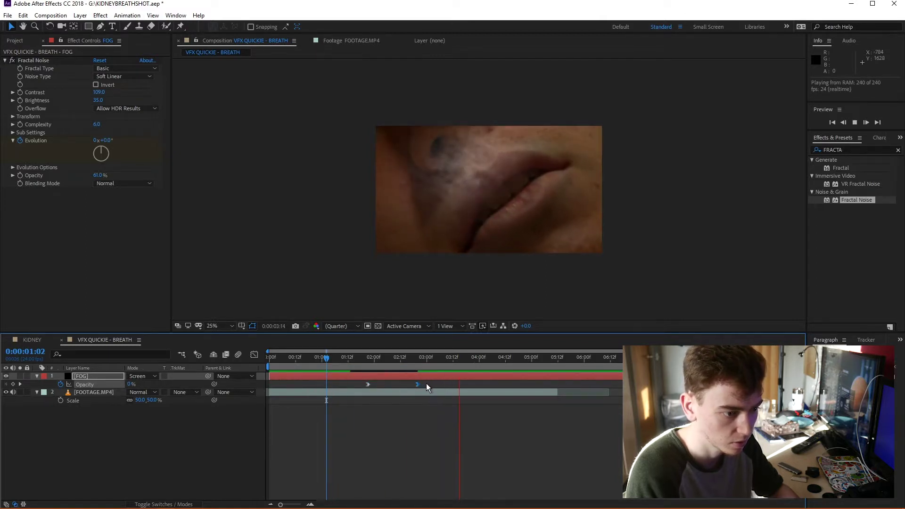
mouse_move(430, 358)
left_mouse_down()
mouse_move(384, 364)
mouse_move(418, 369)
left_mouse_up()
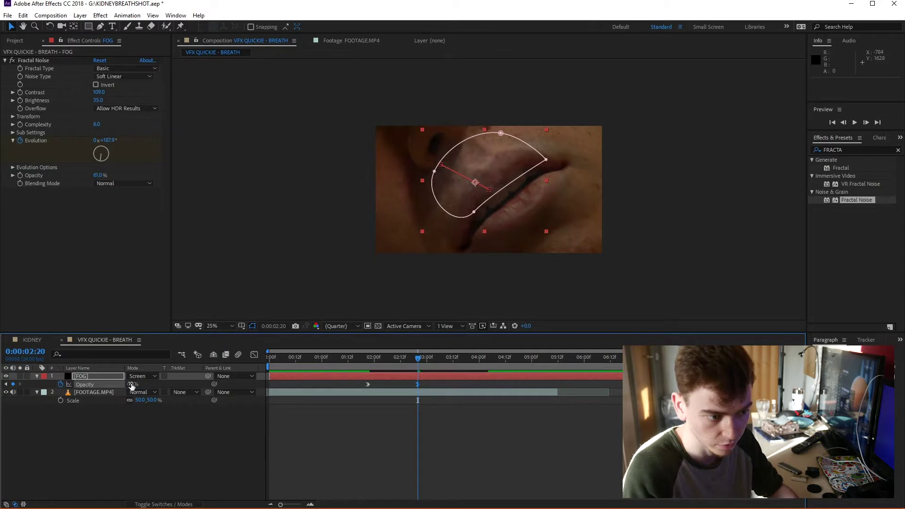
left_click(364, 417)
left_click(368, 357)
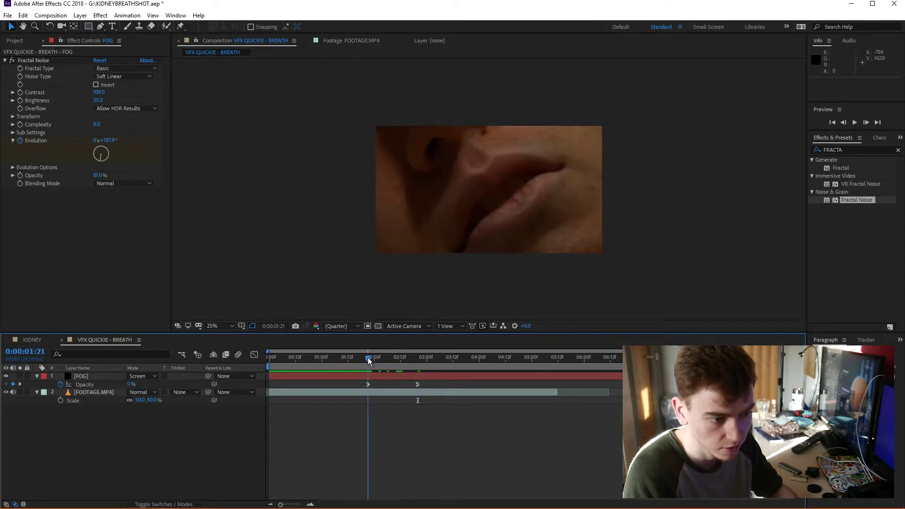
left_click(359, 358)
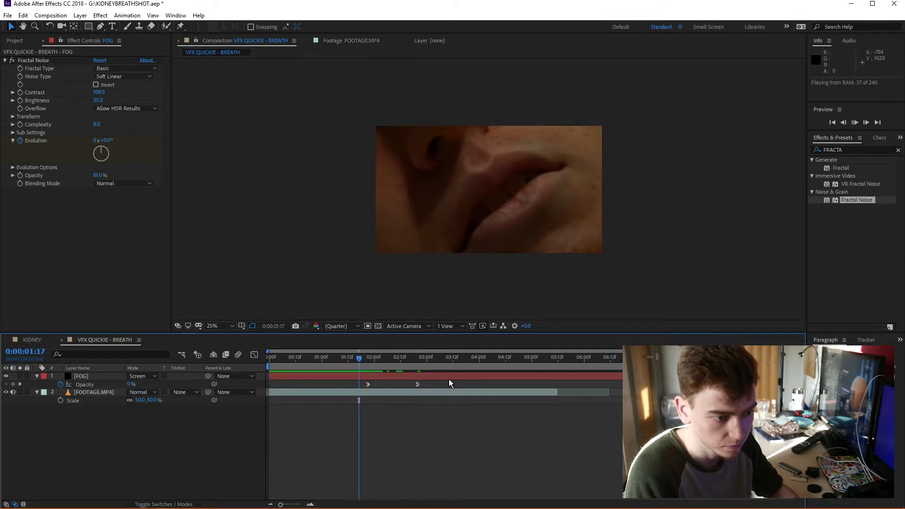
key("space")
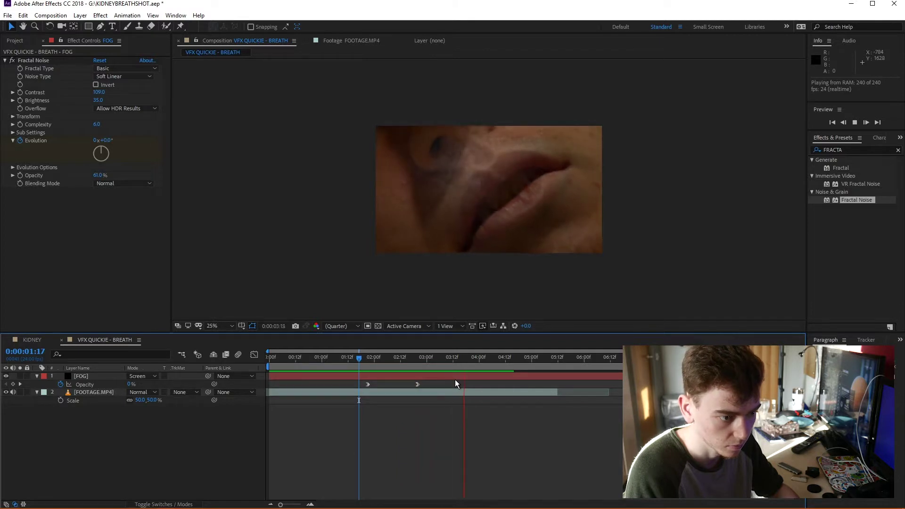
Step: Keyframe the FOG layer's fade-out from 40% Opacity at 0:00:04:12 to 0% at 0:00:05:00
left_click_drag(460, 359, 505, 372)
left_click(13, 384)
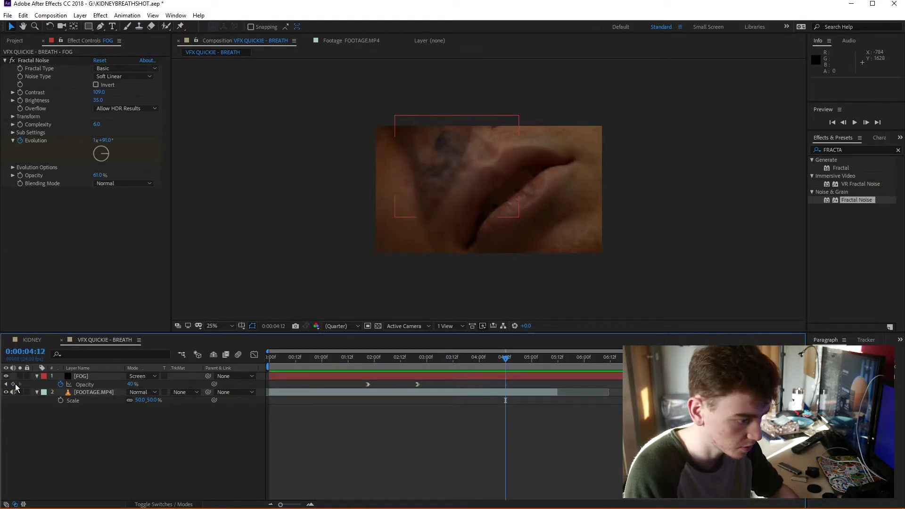
left_click(85, 384)
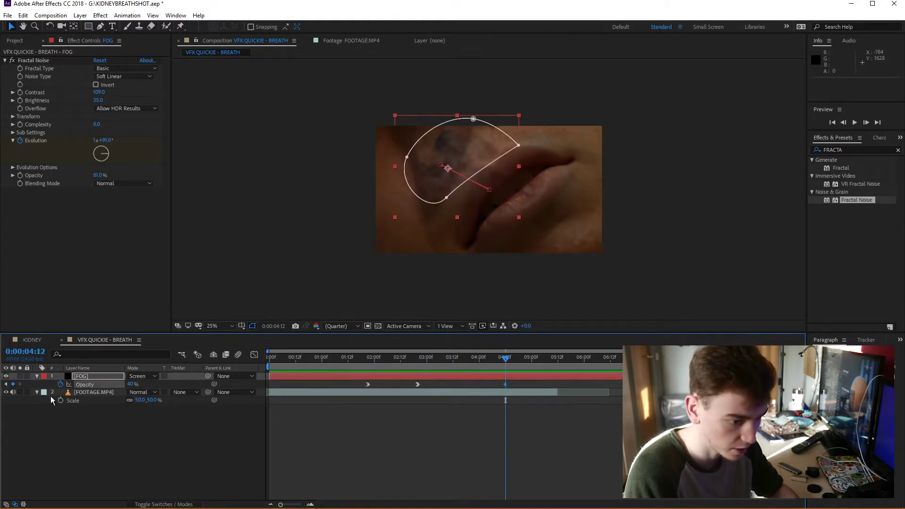
left_click(533, 360)
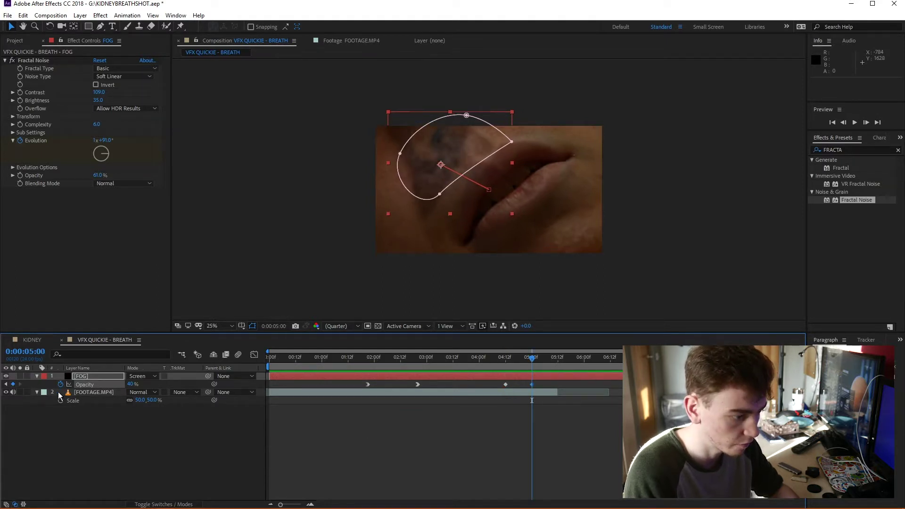
left_click_drag(131, 385, 111, 386)
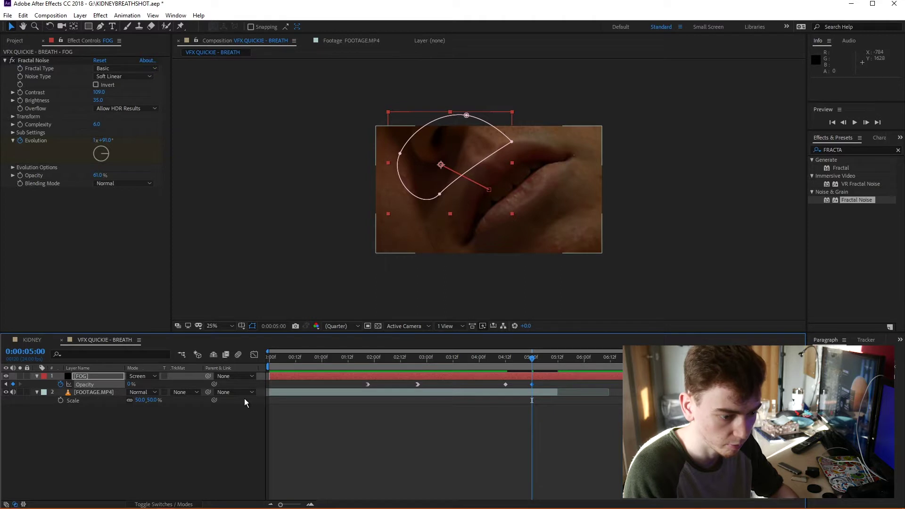
Step: Apply Easy Ease to the two fade-out Opacity keyframes and preview the whole breath
left_click_drag(560, 392, 560, 389)
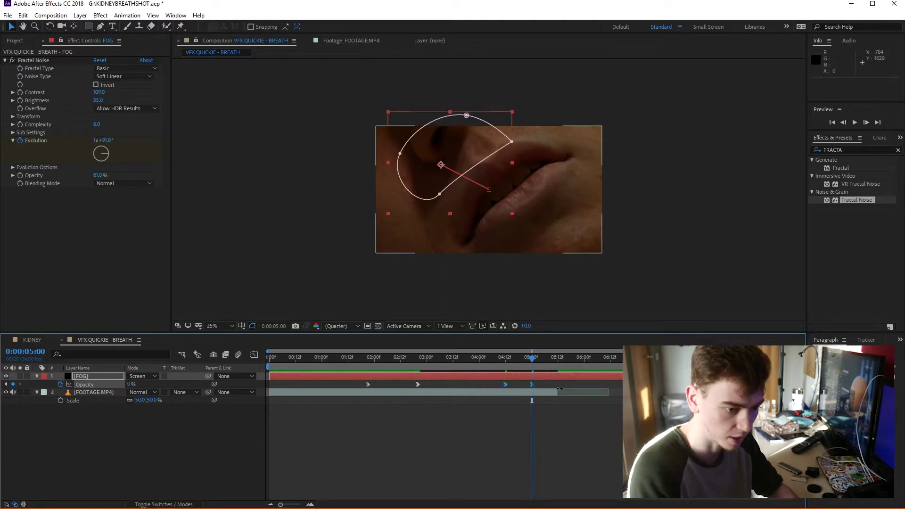
left_click(452, 423)
key("space")
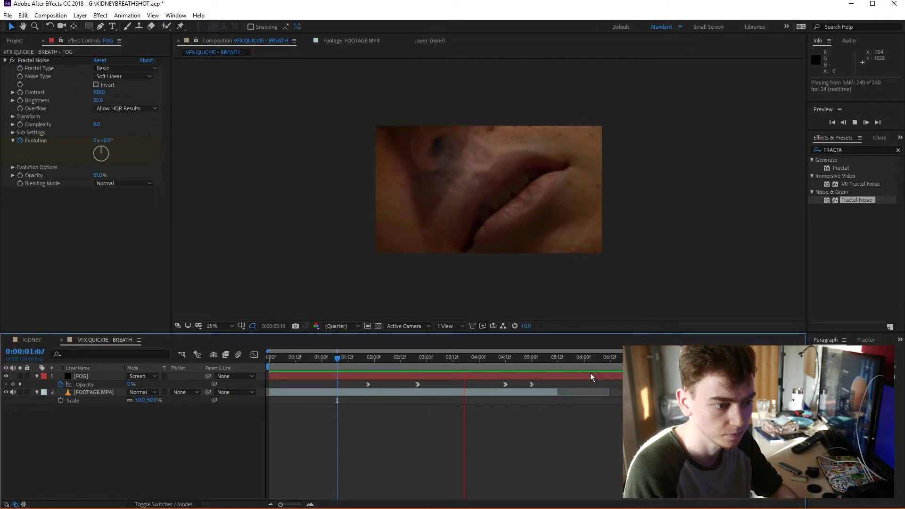
left_click(501, 376)
Step: Add a null object to the composition and name it TRACK NULL
left_click_drag(532, 357, 370, 389)
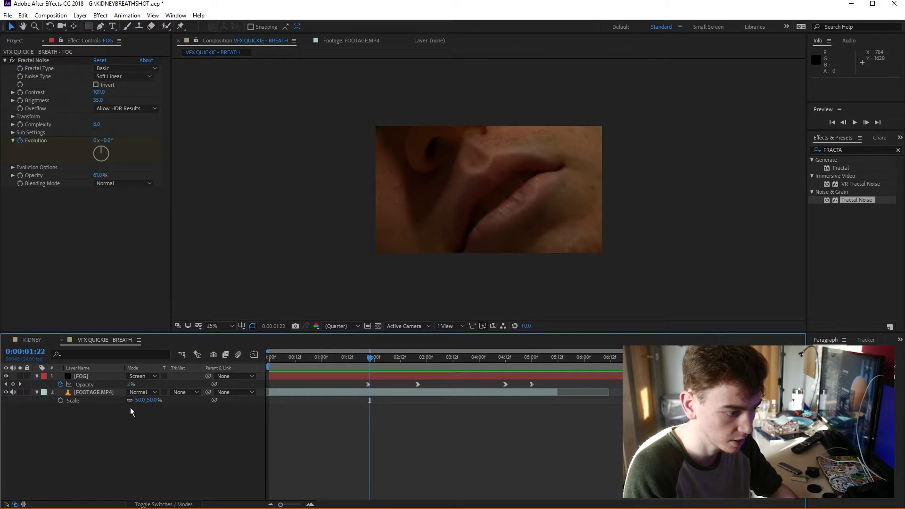
right_click(108, 426)
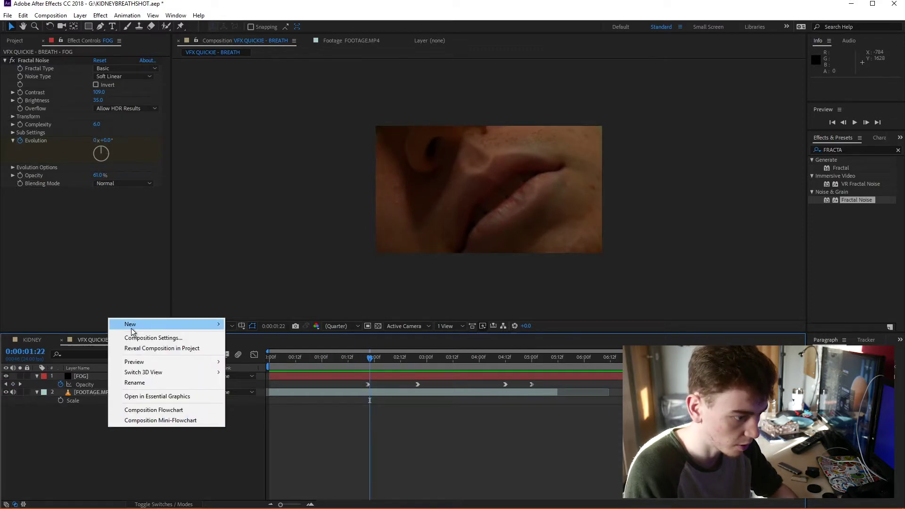
mouse_move(131, 325)
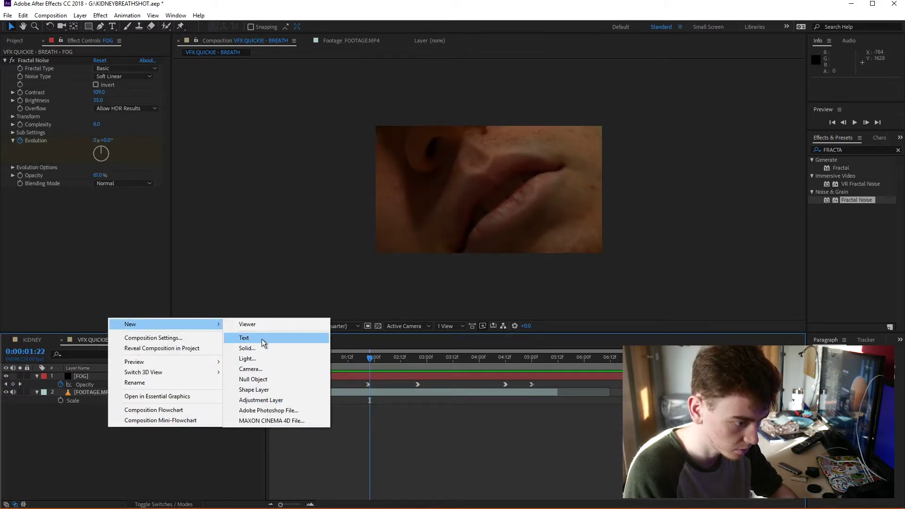
left_click(264, 382)
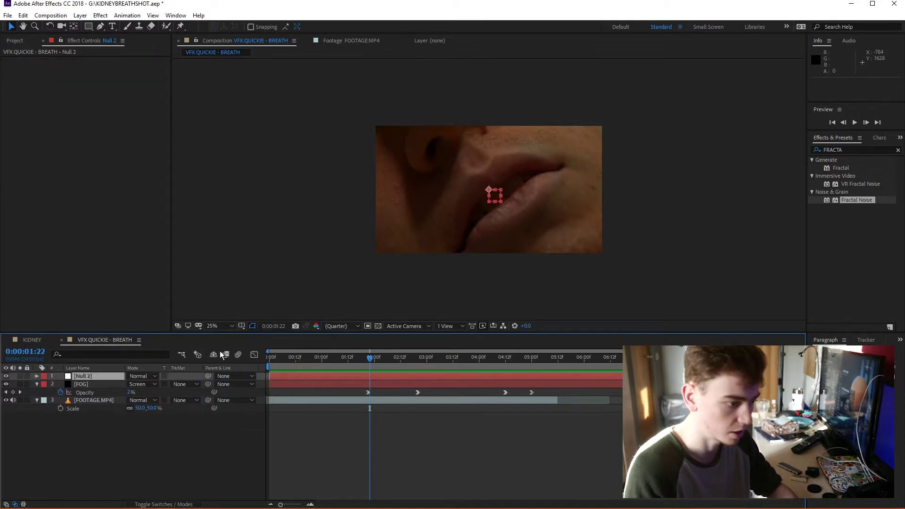
key("Return")
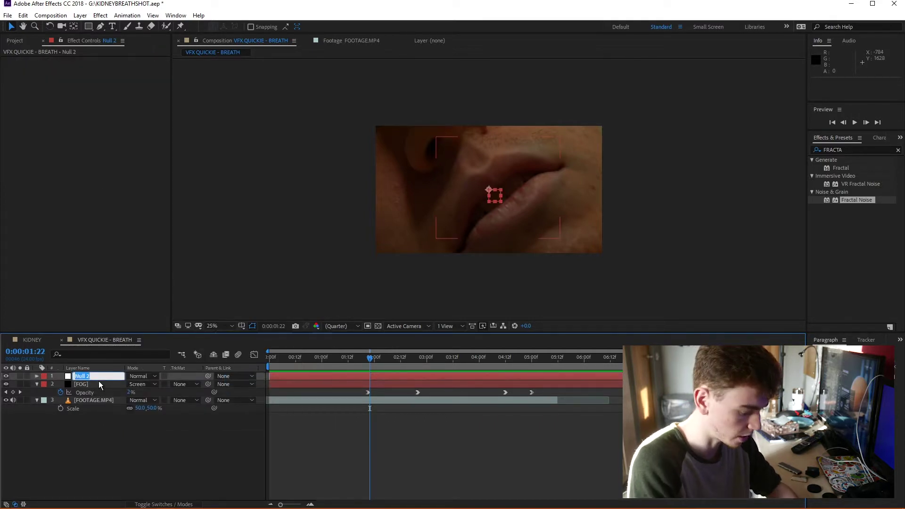
type("TRACK NULL")
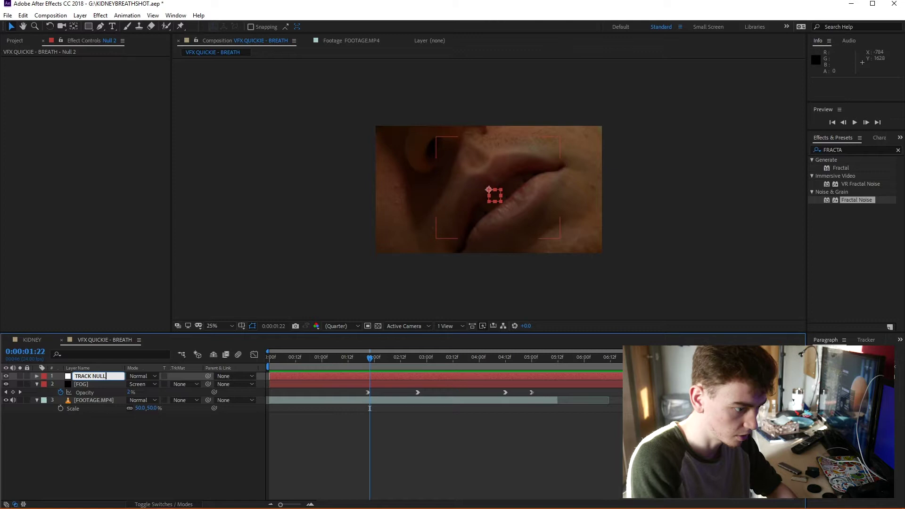
key("Return")
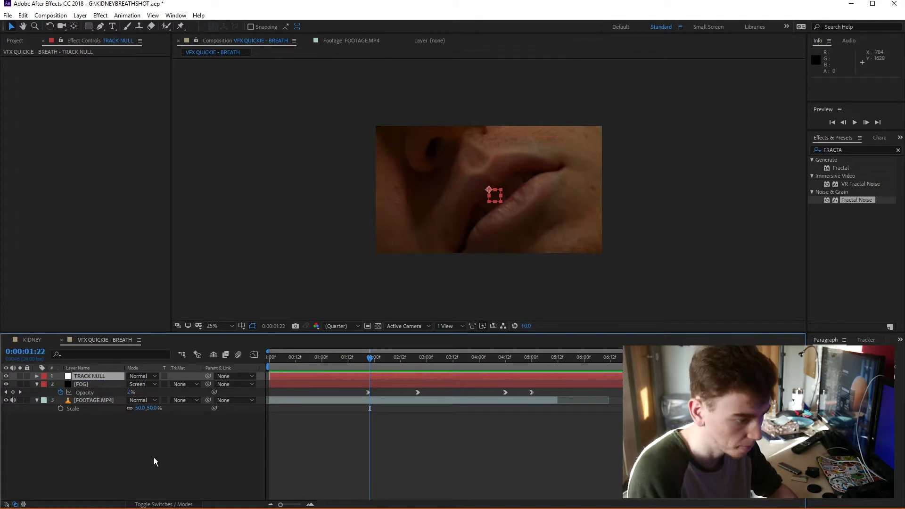
Step: Start a position motion track on FOOTAGE.MP4 and place an enlarged Track Point 1 on the skin beyond the mouth corner
left_click(101, 400)
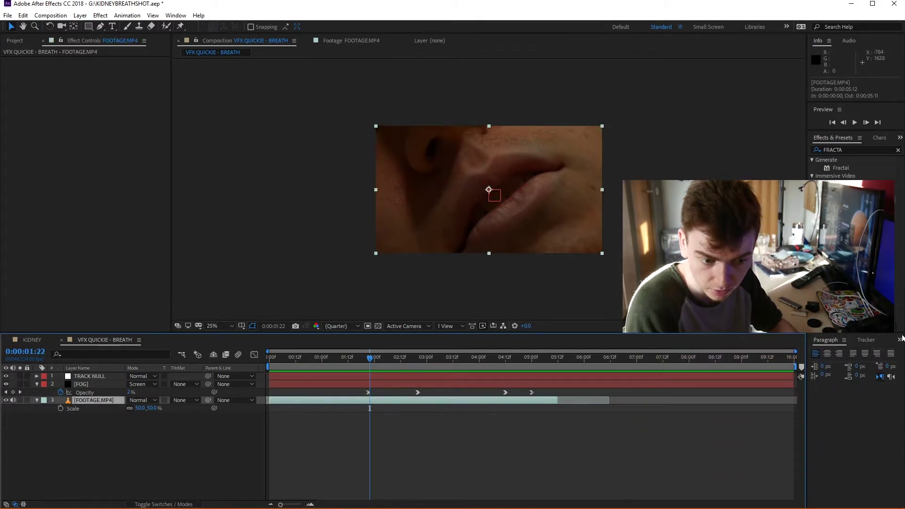
left_click(864, 340)
left_click(833, 366)
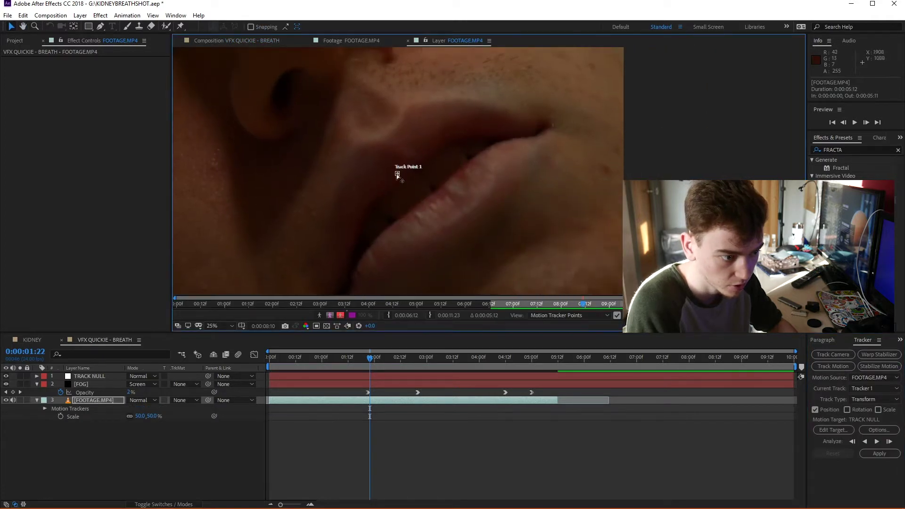
left_click_drag(399, 176, 401, 178)
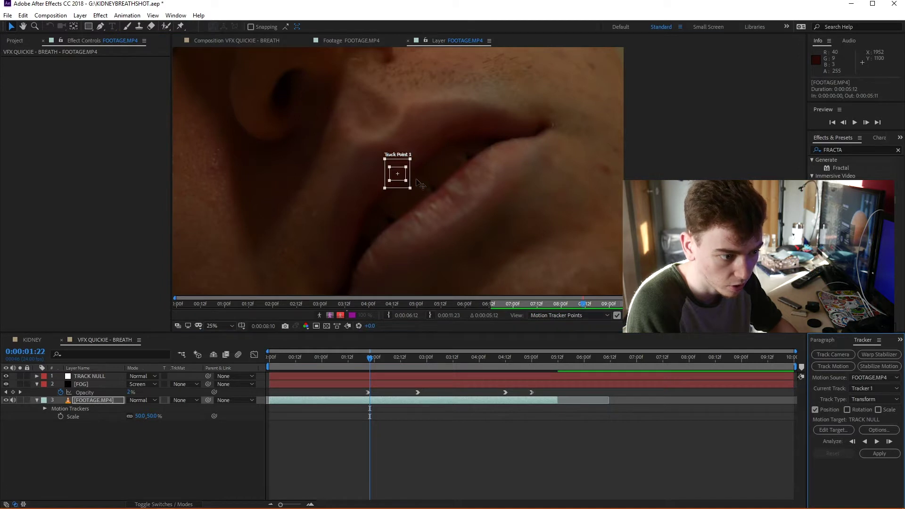
left_click_drag(408, 186, 616, 178)
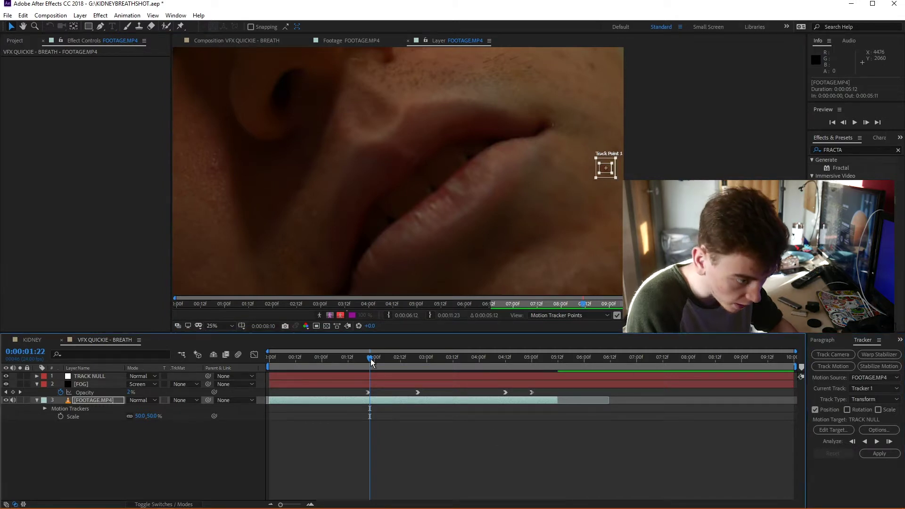
Step: Analyze the track forward from 0:00:01:00 and apply it to TRACK NULL in X and Y
left_click_drag(370, 358, 322, 371)
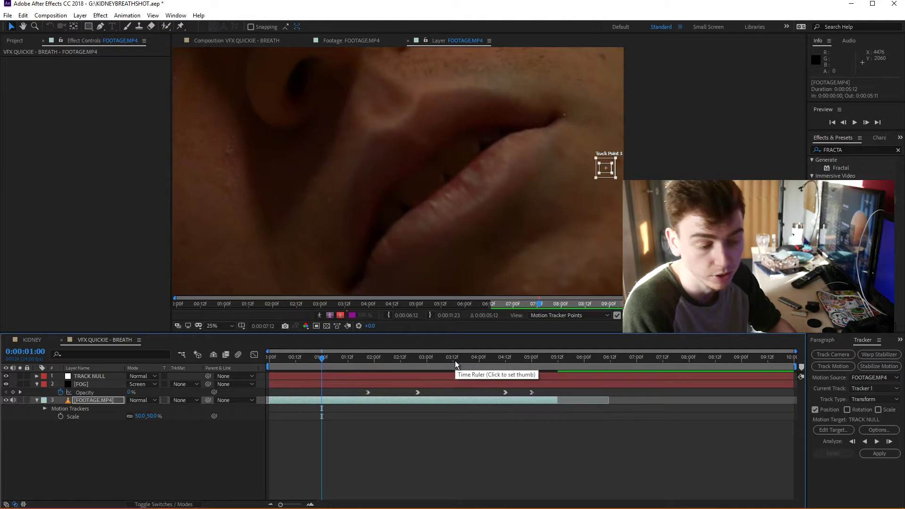
left_click(878, 442)
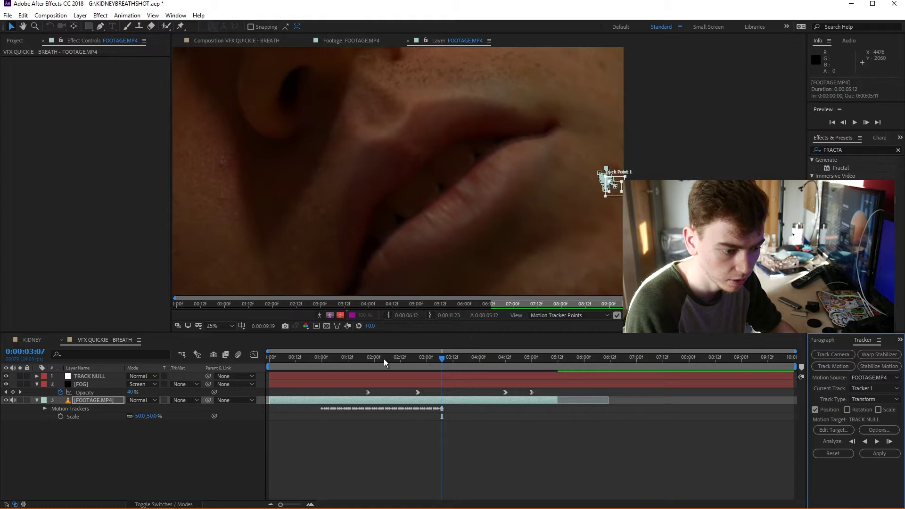
left_click_drag(384, 358, 409, 363)
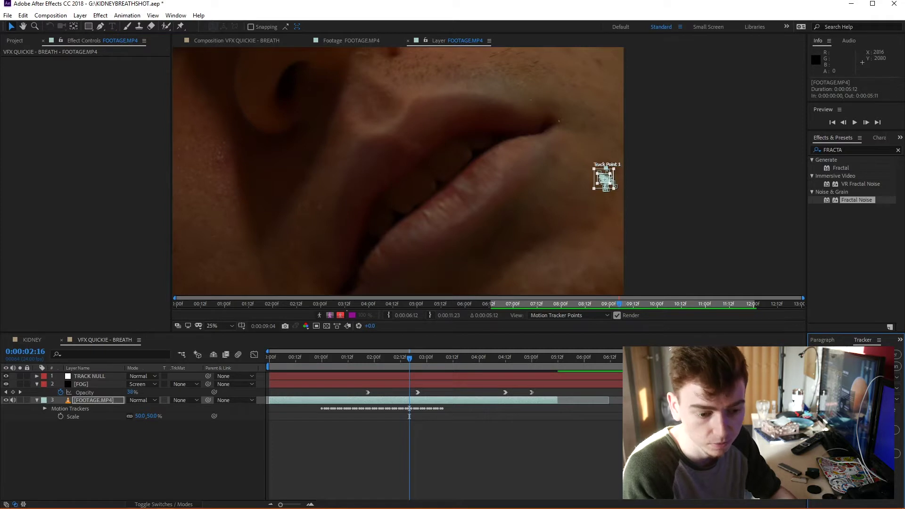
left_click(882, 453)
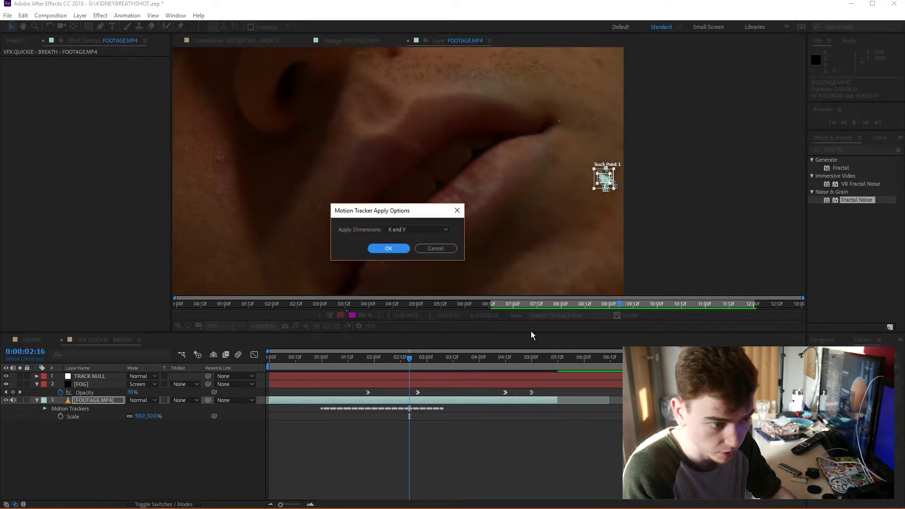
left_click(330, 215)
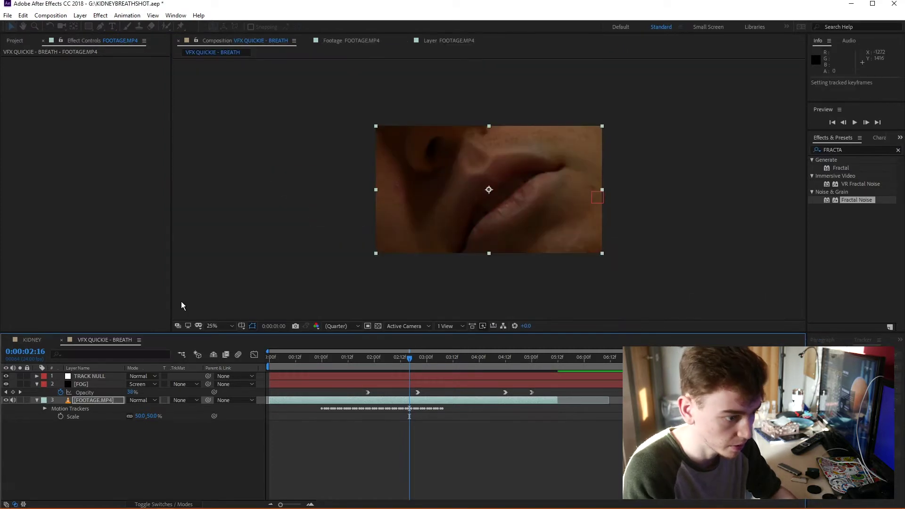
Step: Parent the FOG layer to TRACK NULL and preview the tracked fog
left_click(36, 399)
left_click(96, 385)
left_click_drag(208, 384, 91, 377)
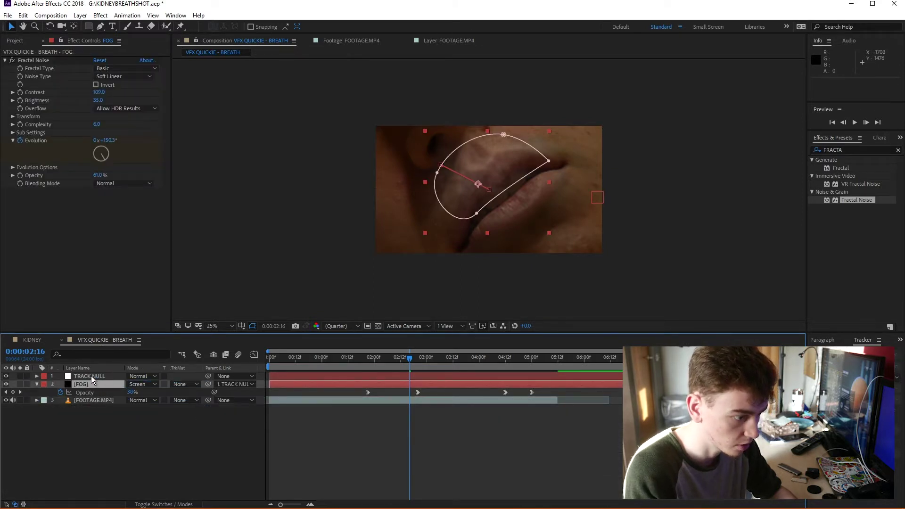
left_click_drag(385, 358, 291, 358)
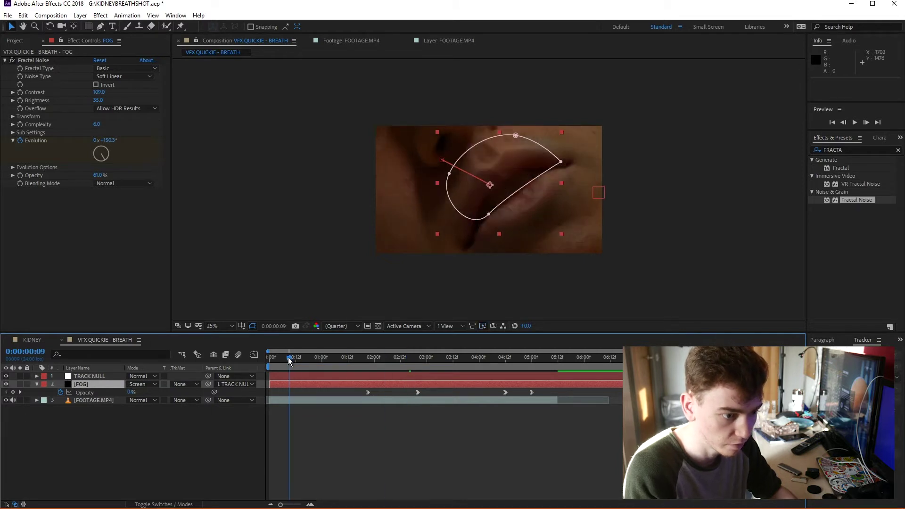
key("space")
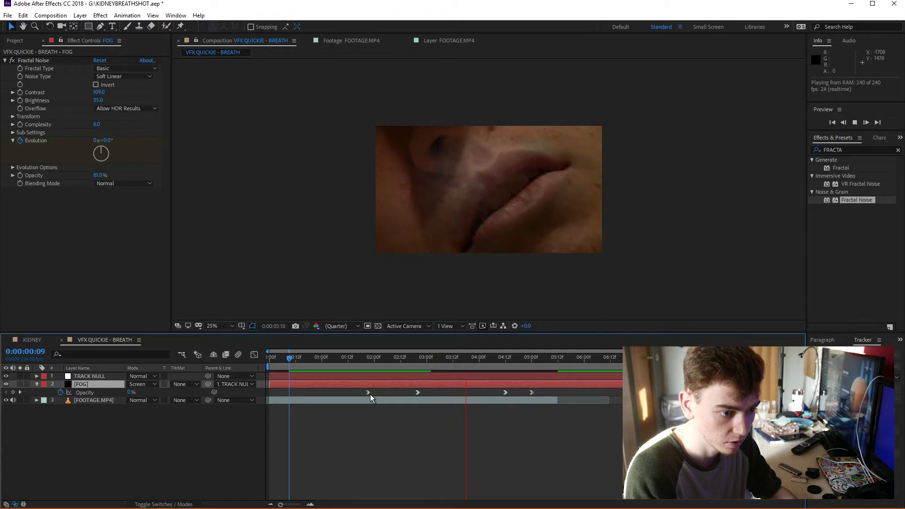
key("space")
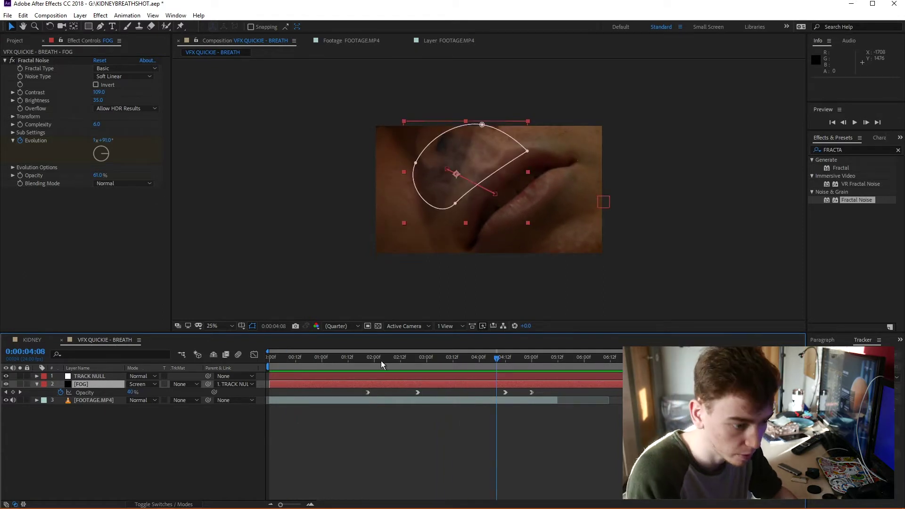
Step: Shift the fog's fade-out keyframes to about 0:00:04:04 and 0:00:04:16, and delete TRACK NULL's Position keyframes after 0:00:02:08
left_click_drag(381, 361, 317, 358)
key("space")
left_click_drag(458, 382, 394, 384)
key("Delete")
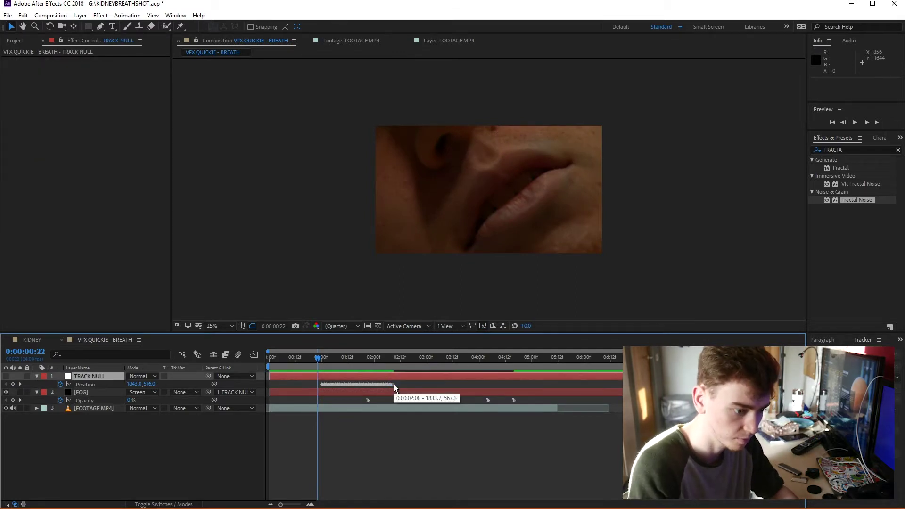
key("space")
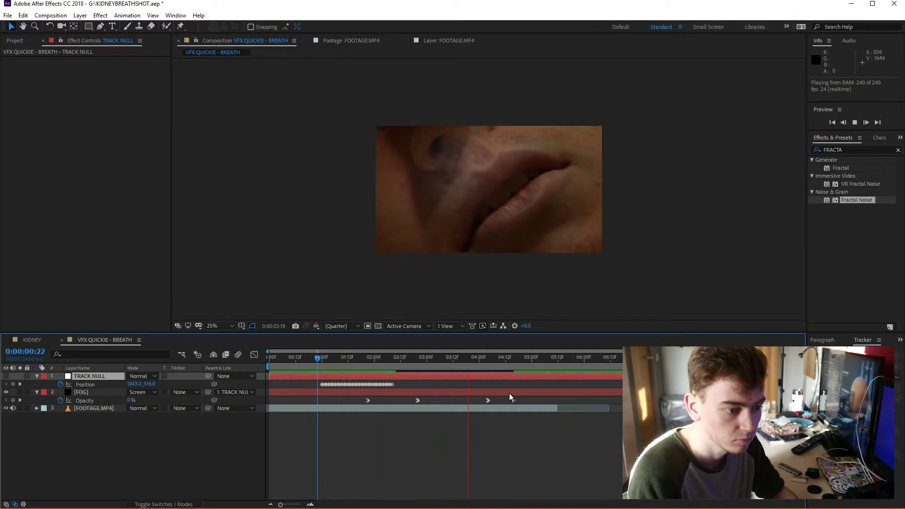
Step: Lengthen the fade-out by moving FOG's last Opacity keyframe to 0:00:05:00, and preview it
left_click(489, 400)
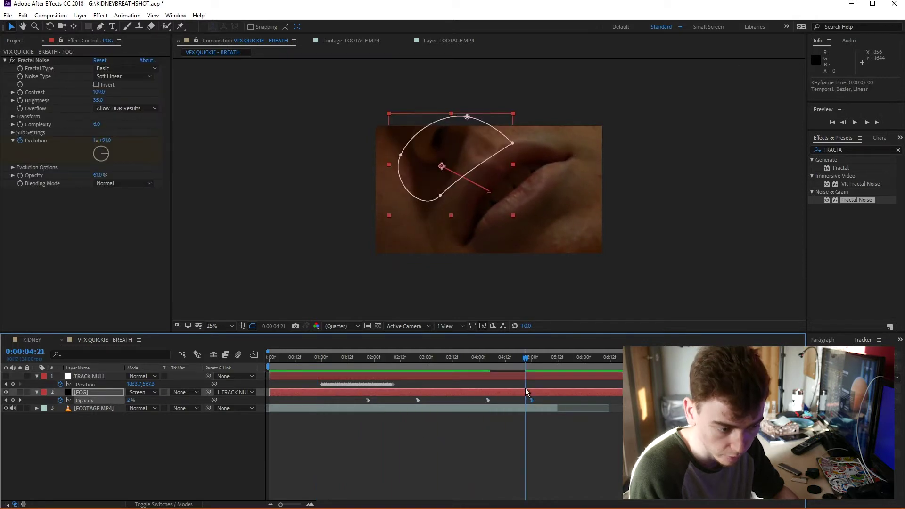
left_click(471, 361)
key("space")
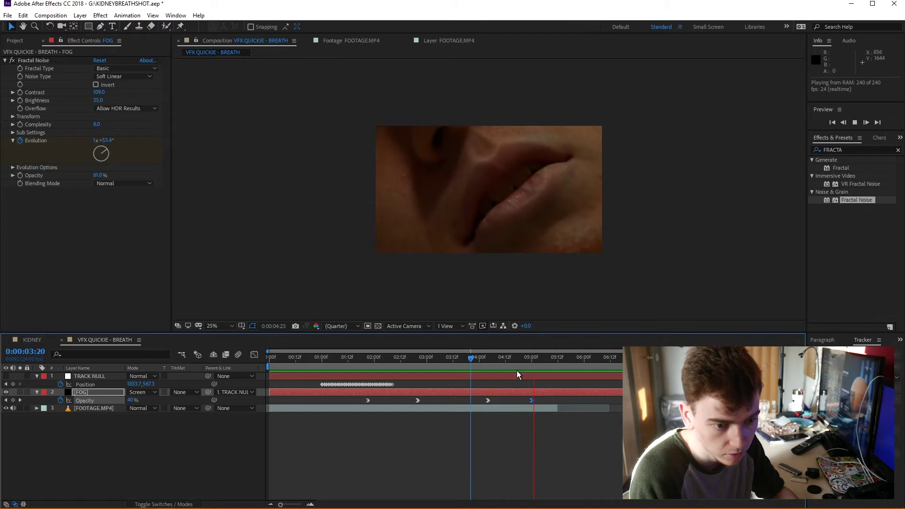
Step: Preview the fog, extend its motion by moving FOG's last Evolution and Position keyframes to about 0:00:05:05, and preview it again
key("space")
key("space")
key("space")
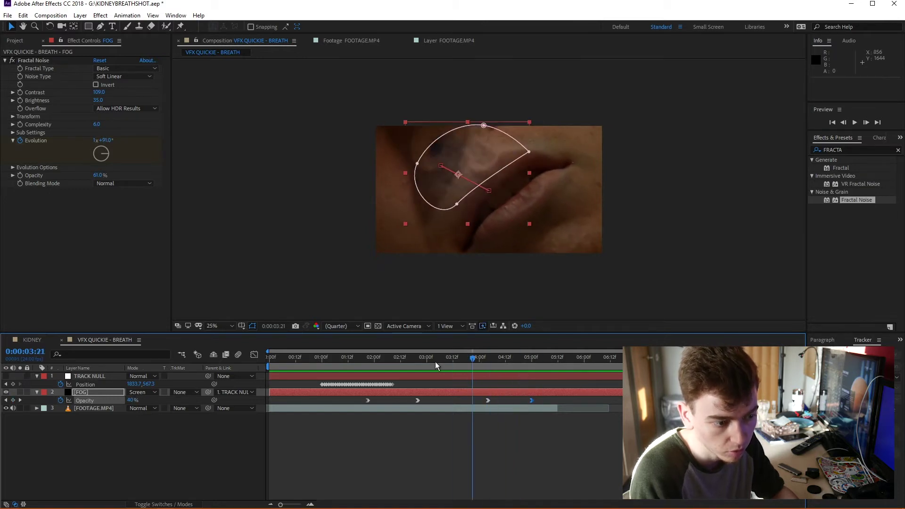
key("space")
key("space")
key("u")
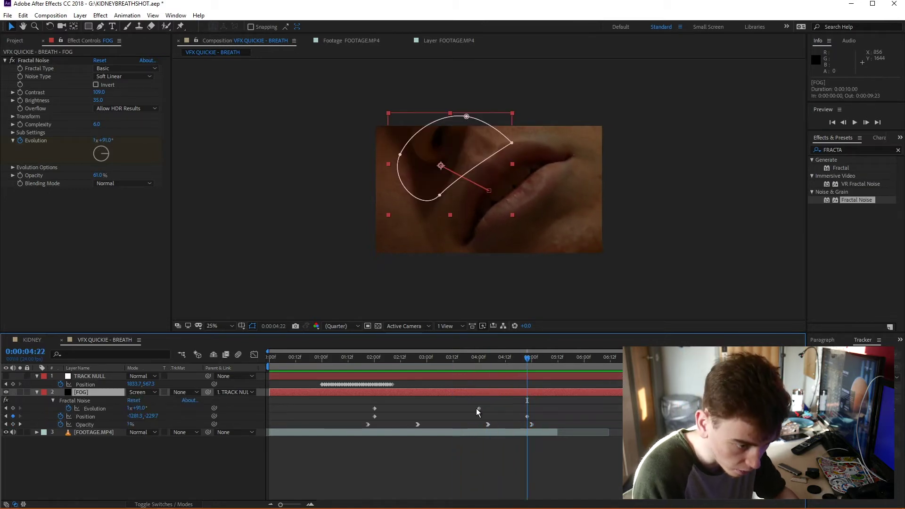
left_click_drag(480, 408, 545, 408)
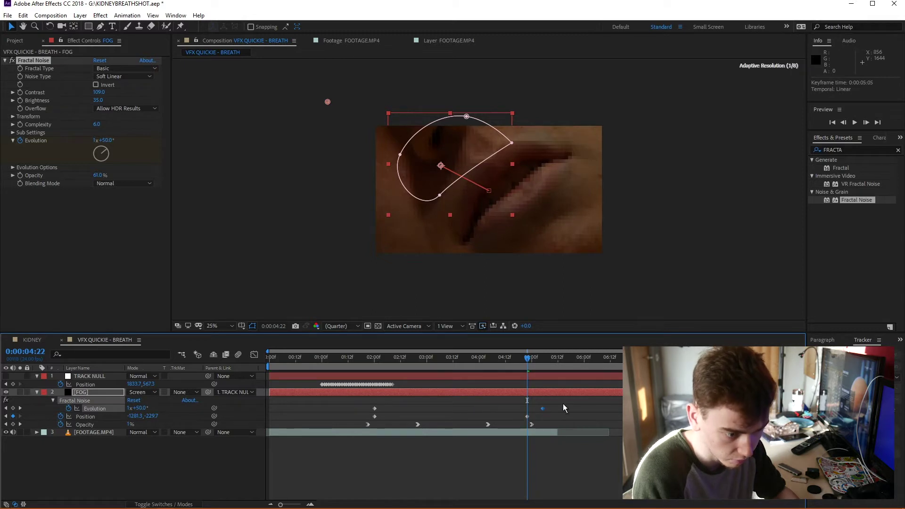
left_click(471, 360)
key("space")
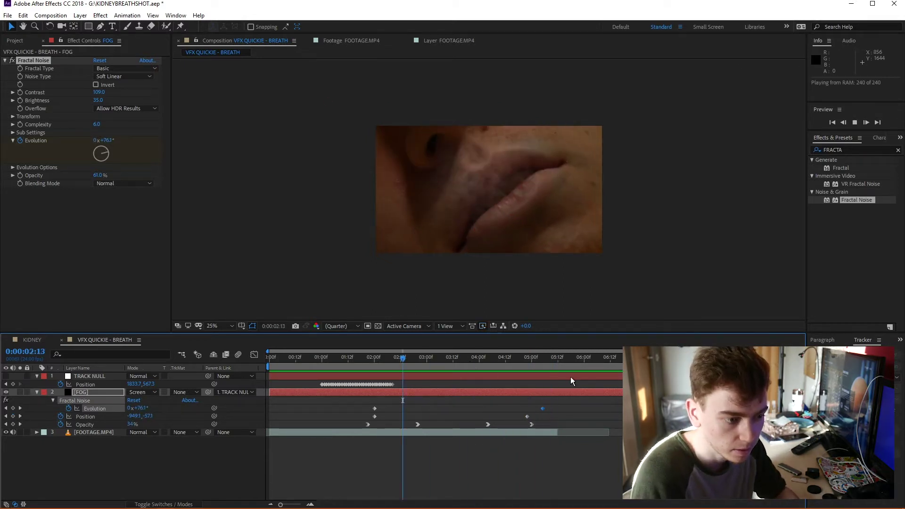
left_click(460, 360)
left_click(61, 445)
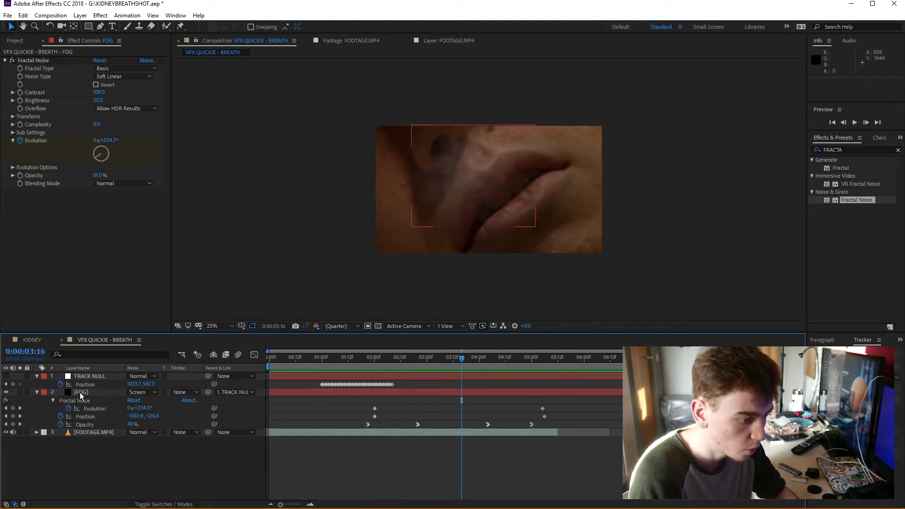
Step: Find the Bulge effect and apply it to the FOG layer at 0:00:03:16
left_click(81, 392)
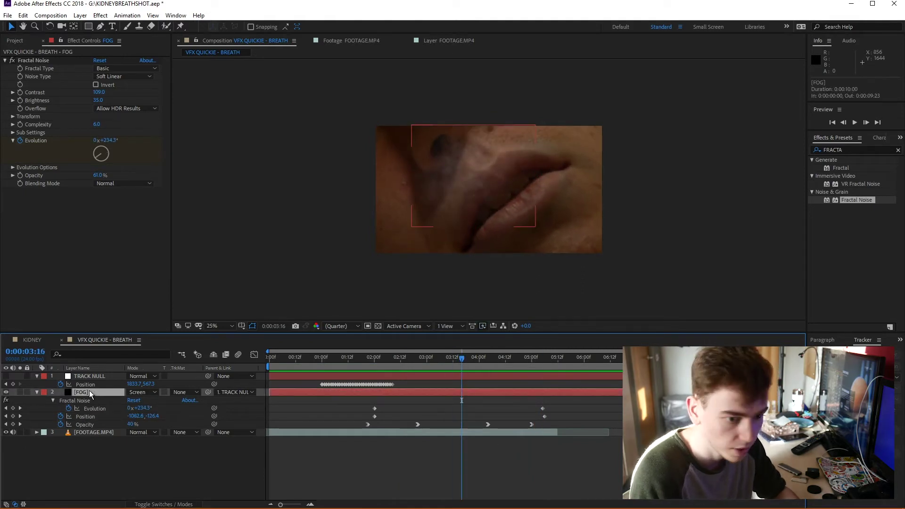
left_click(898, 150)
type("bulge")
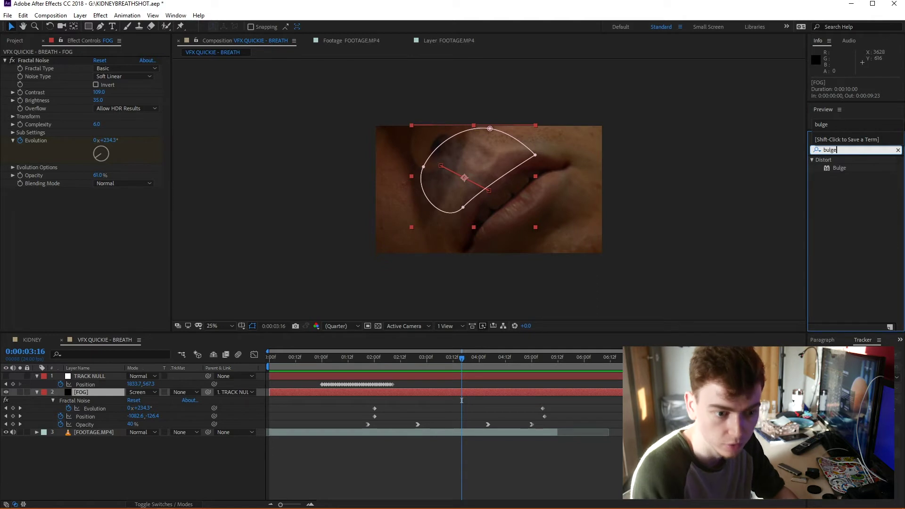
left_click_drag(840, 168, 584, 229)
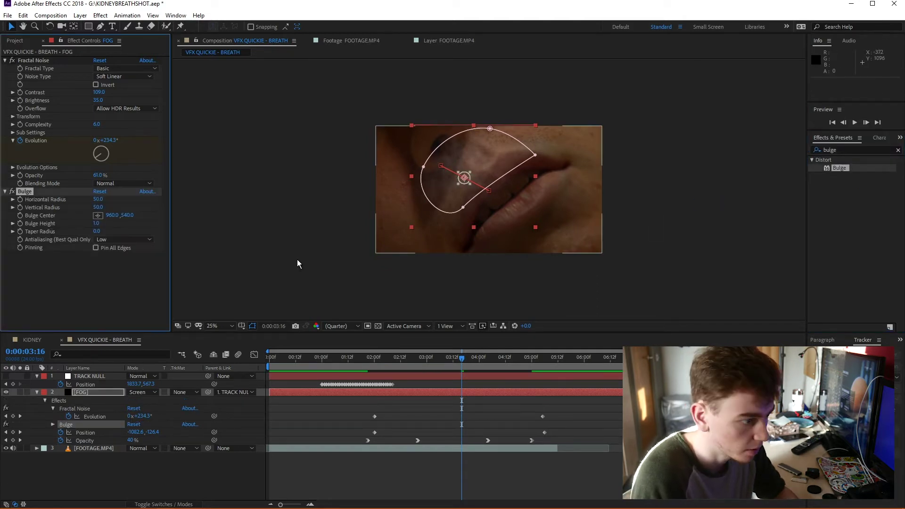
Step: Set the Bulge to horizontal radius 184.8, vertical radius 147.1, height 0.6 and taper radius 37.0, with its center at about 660, 548
left_click_drag(465, 180, 424, 170)
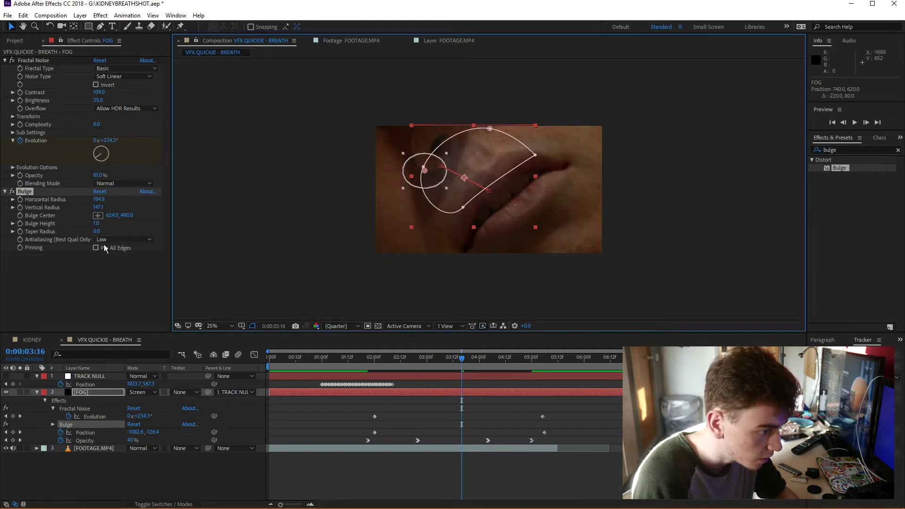
left_click_drag(97, 232, 115, 231)
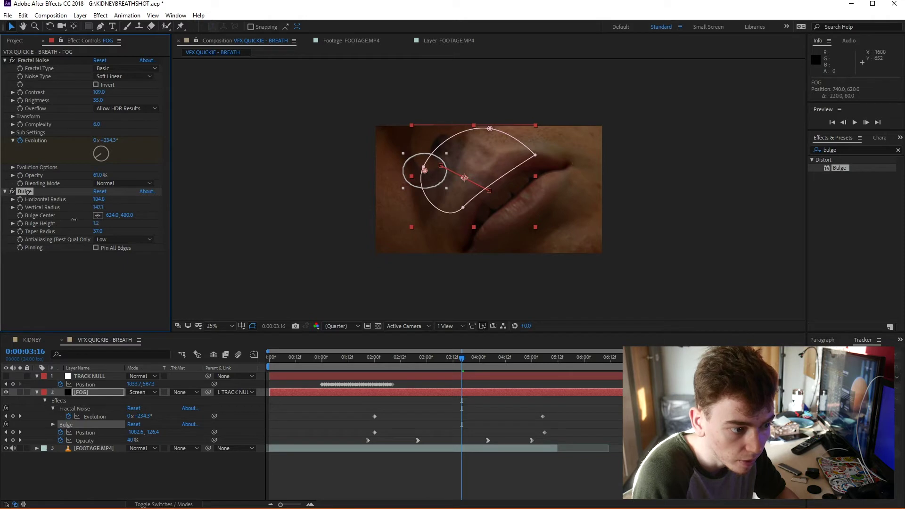
left_click_drag(70, 215, 153, 239)
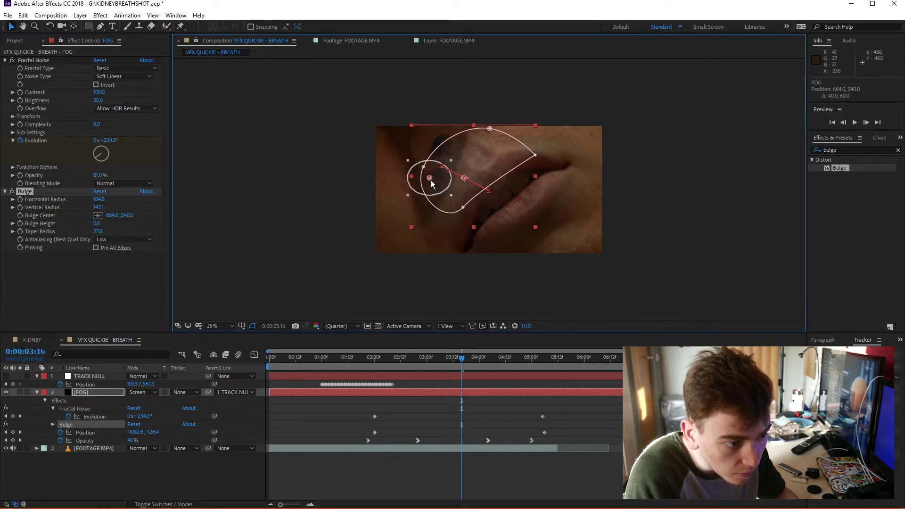
left_click_drag(427, 174, 428, 178)
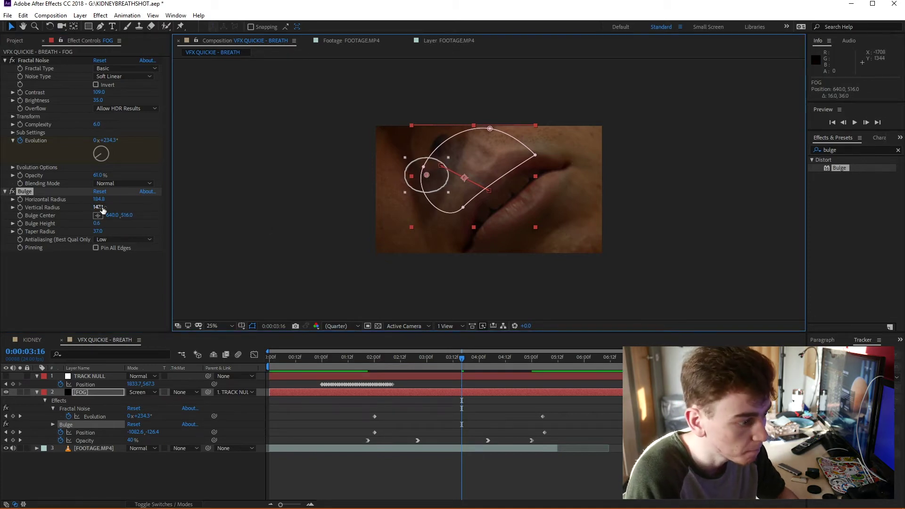
Step: Add a second Bulge to FOG with radii 89.8 and 106.0, center 1128, 336 and height 1.8
key("space")
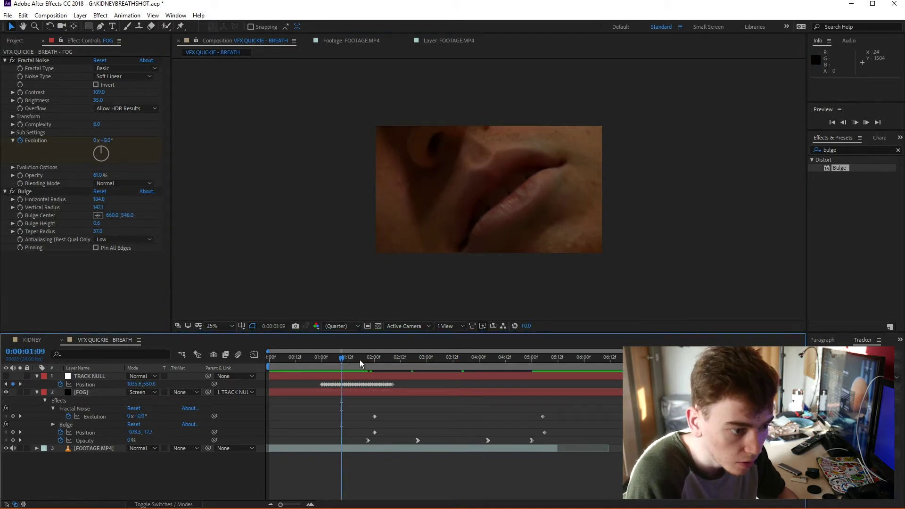
left_click(559, 365)
key("ctrl+v")
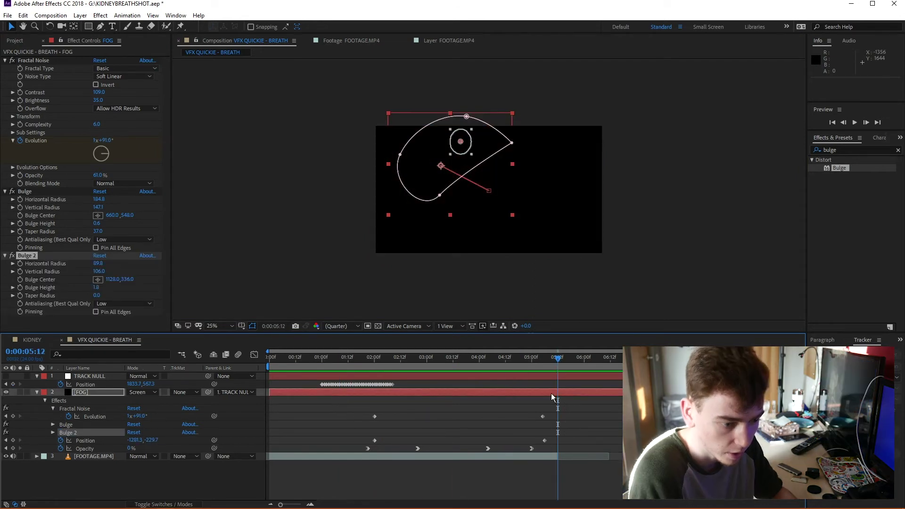
Step: Trim the ends of the TRACK NULL, FOG and FOOTAGE layers to 0:00:05:12 and check the cut point
left_click(329, 440)
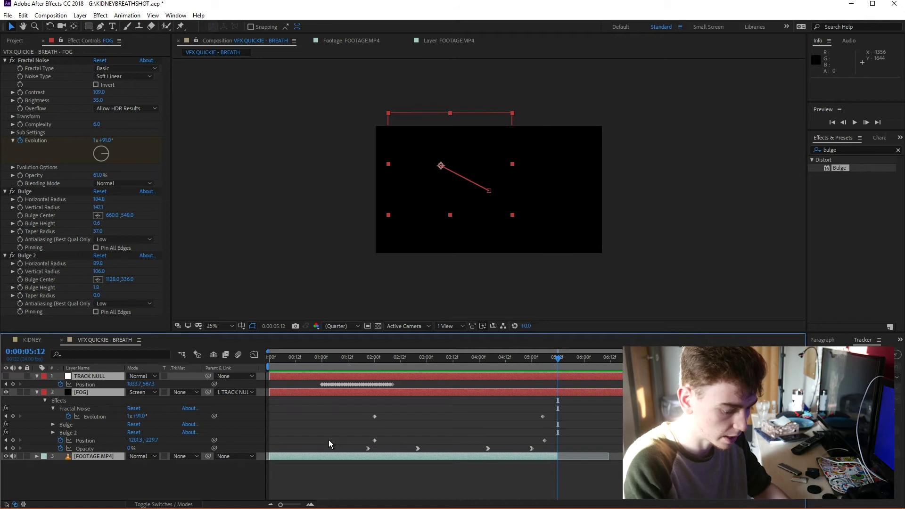
left_click(216, 490)
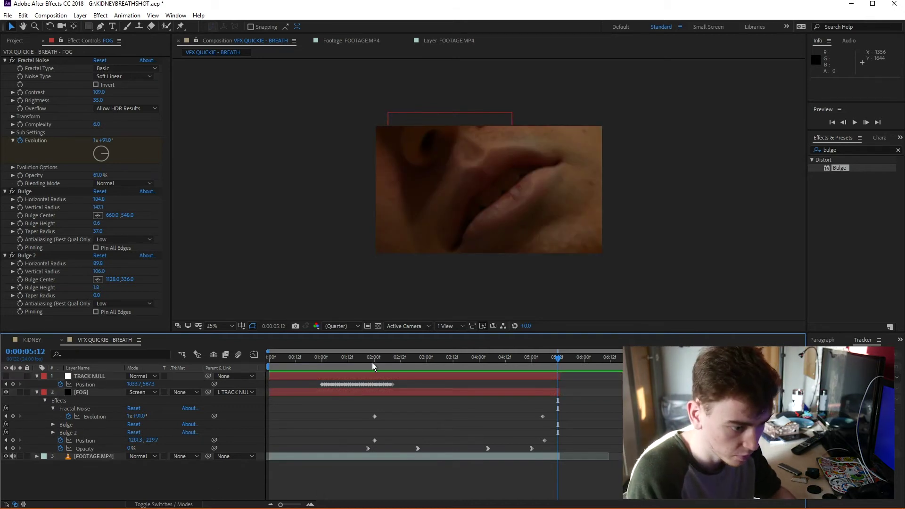
key("Home")
left_click(558, 362)
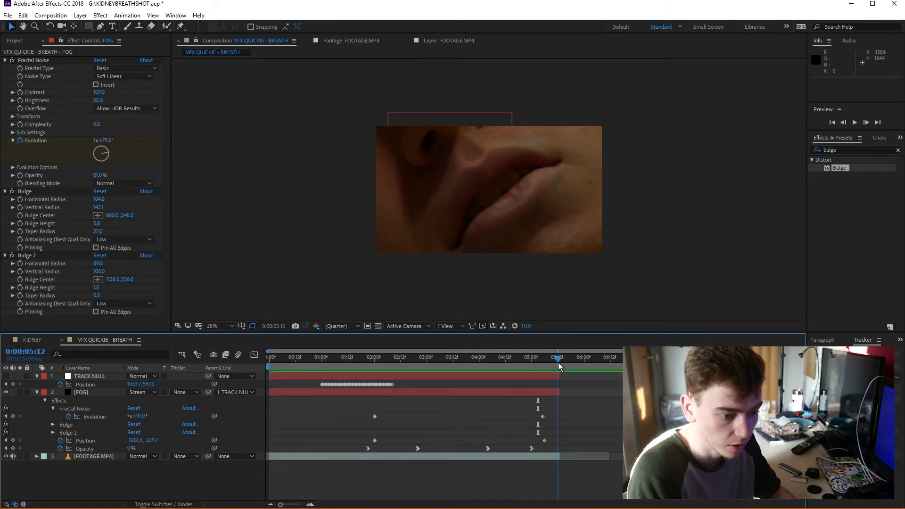
left_click(559, 362)
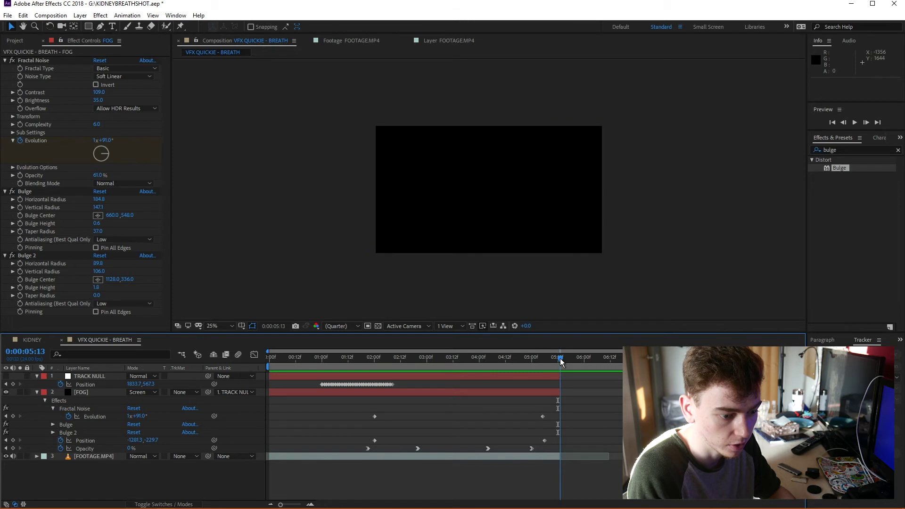
Step: Shorten the composition's duration to match the trimmed layers' end at about 0:00:05:12, and scrub back through the opening
left_click(51, 15)
left_click(71, 40)
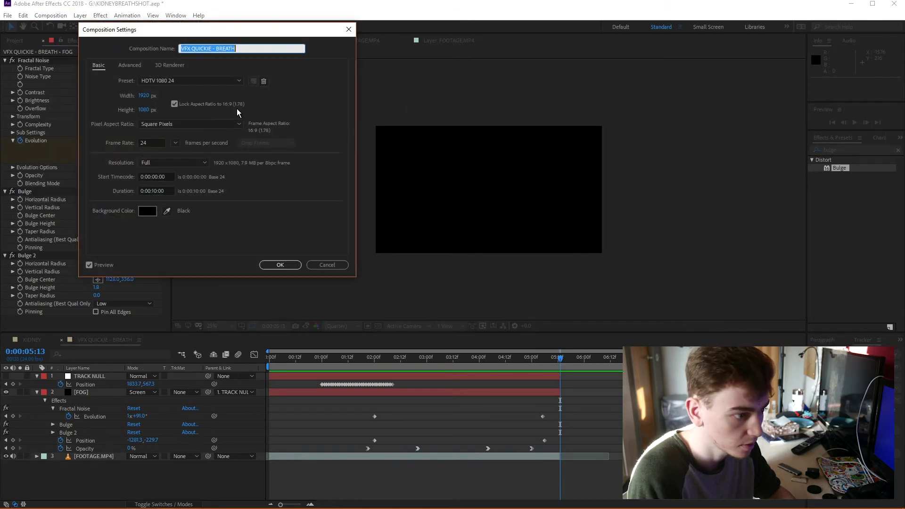
left_click_drag(183, 29, 263, 60)
left_click(236, 221)
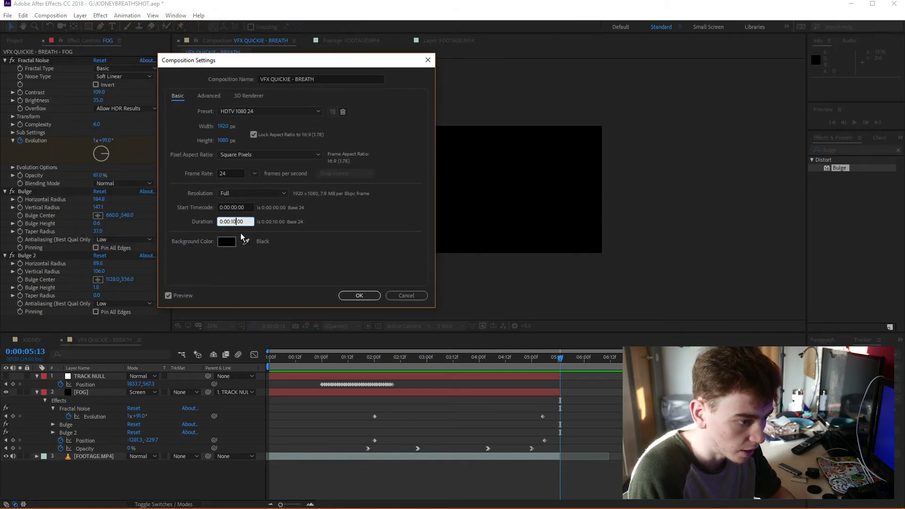
type("500")
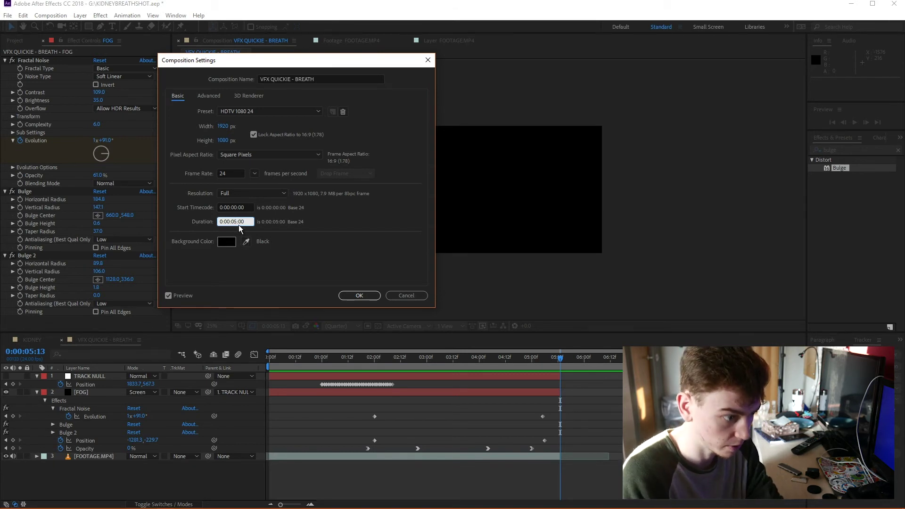
key("Return")
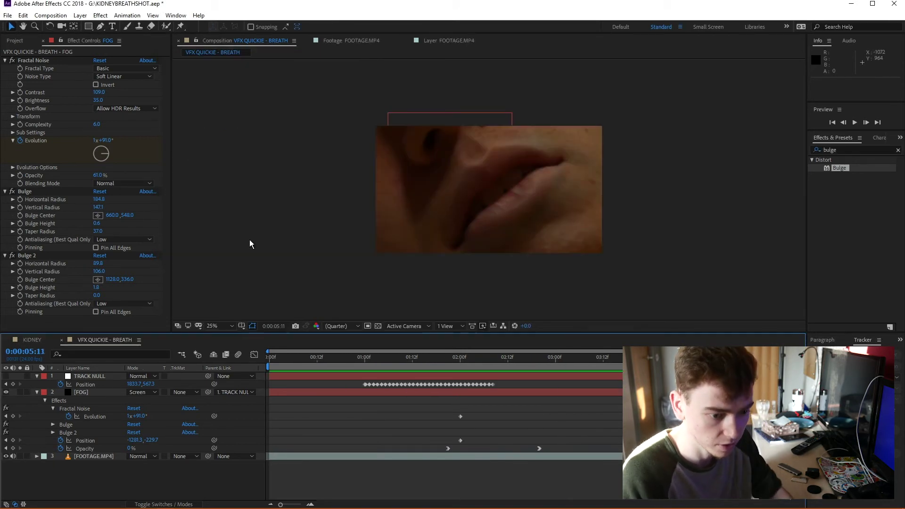
left_click(428, 359)
left_click_drag(399, 357, 317, 359)
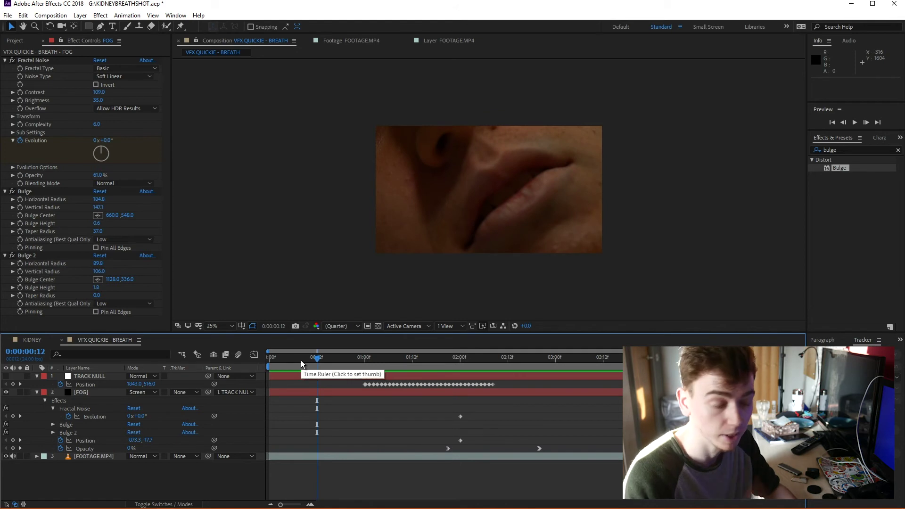